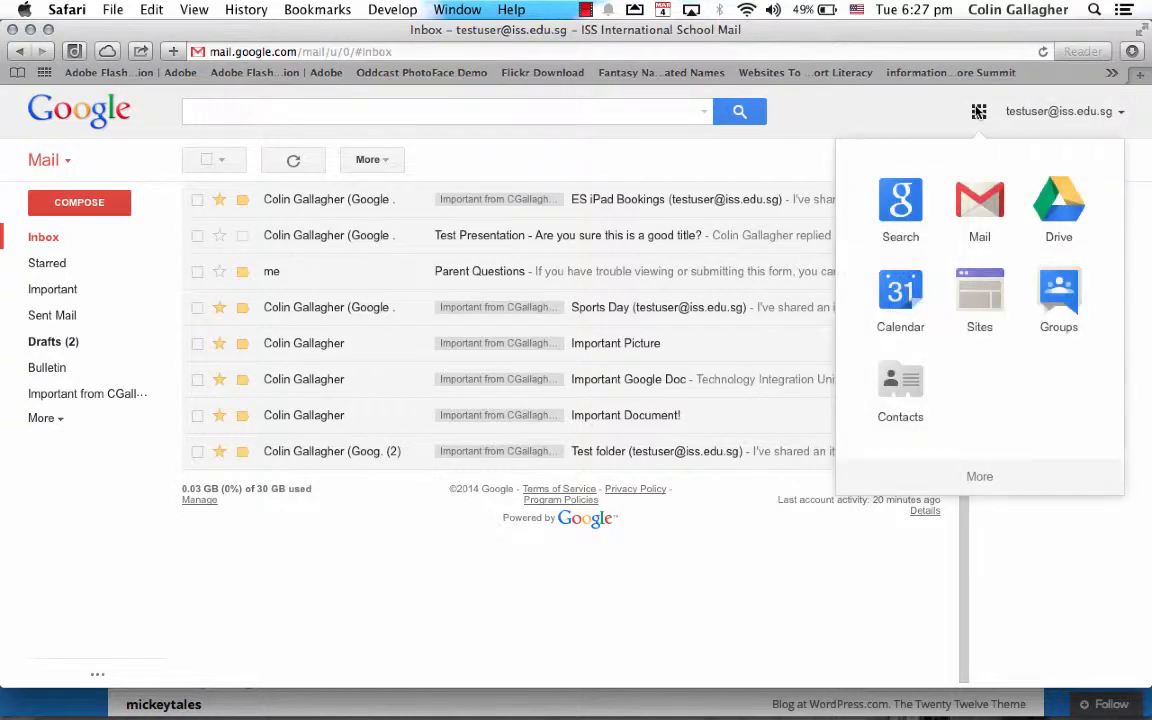
Launch Google Calendar from the Google apps grid in Gmail
click(911, 297)
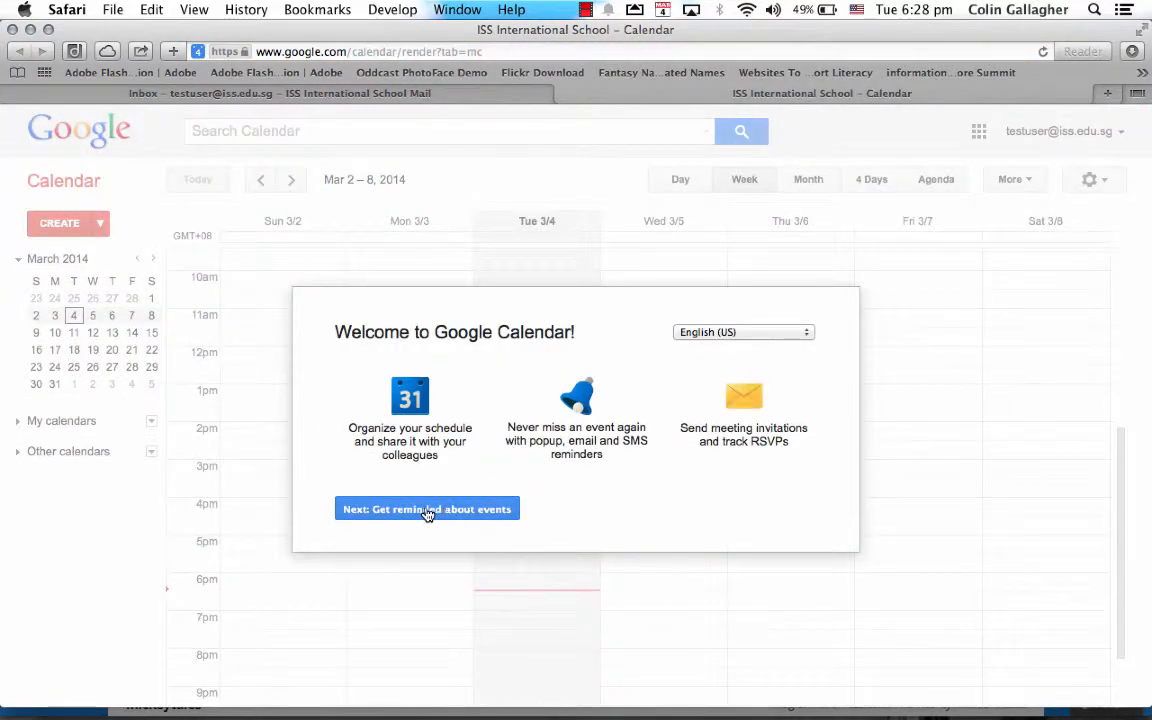
Step past the reminders page of the welcome tour and dismiss it
click(457, 512)
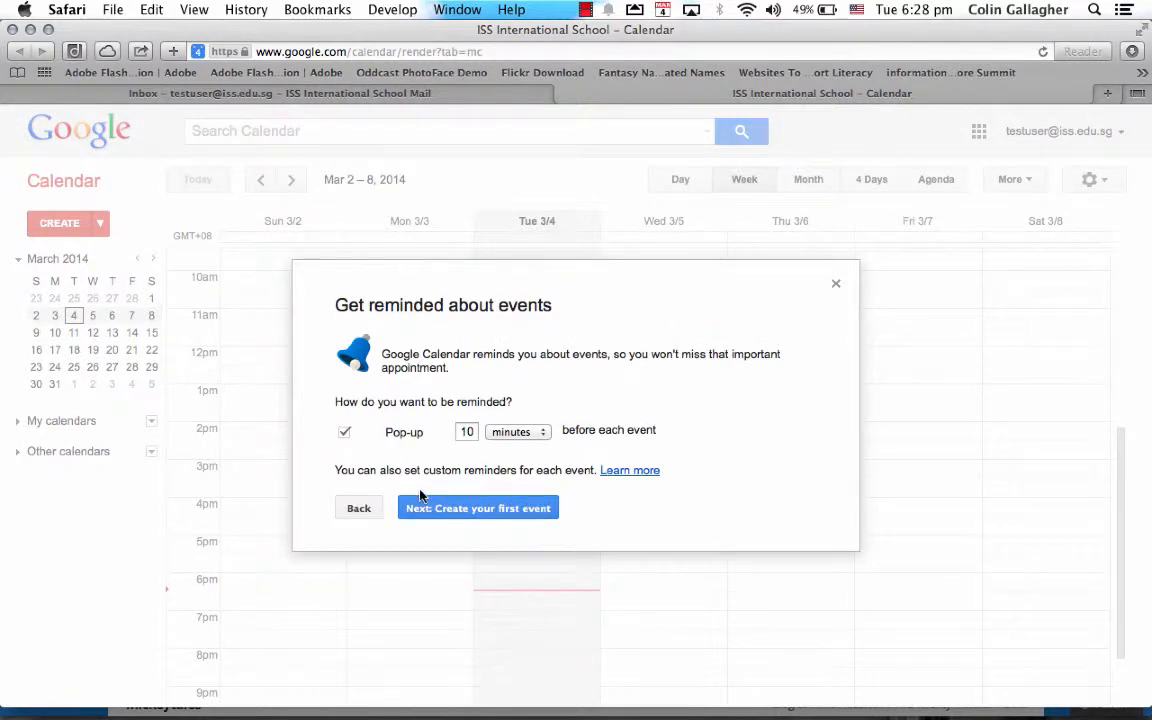
click(835, 286)
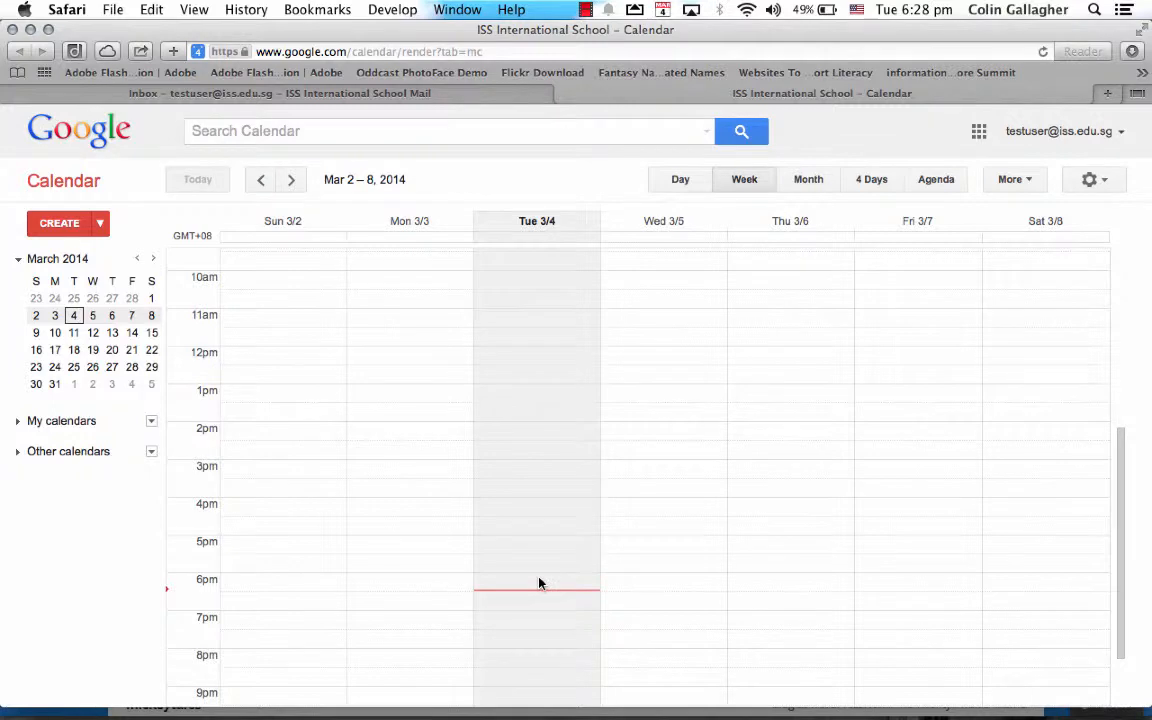
Draft an event titled 'Meeting' on Tue 3/4/2014 from 4:00pm to 5:15pm
click(514, 508)
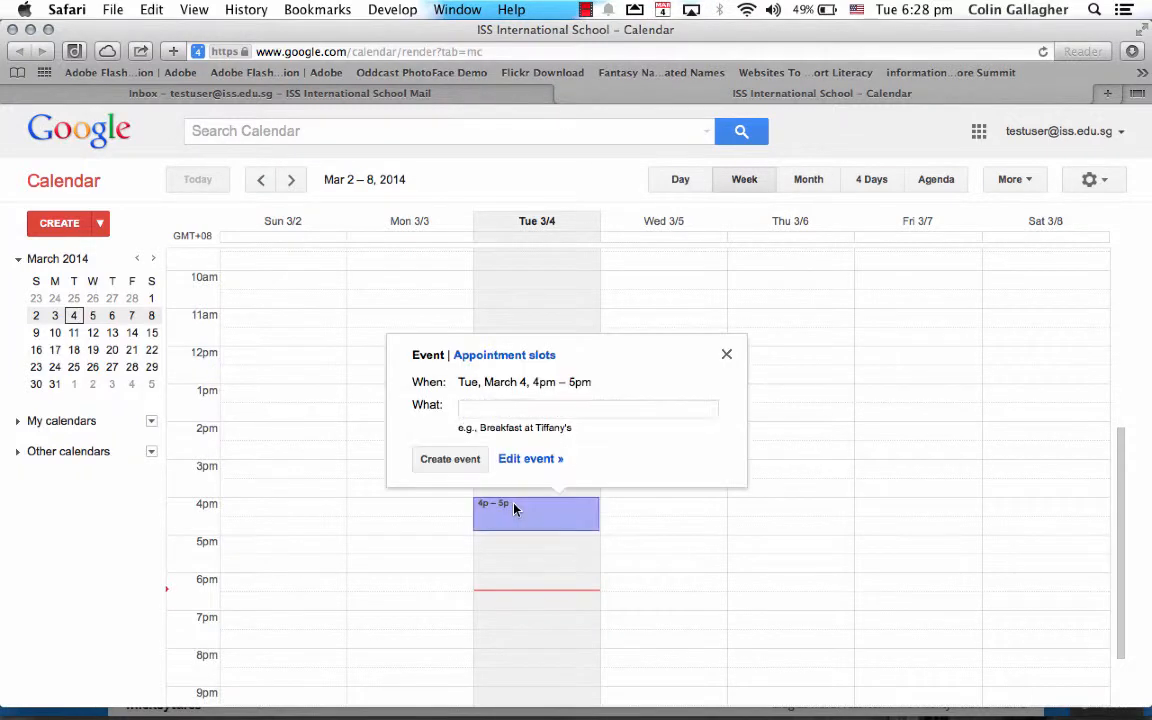
click(514, 508)
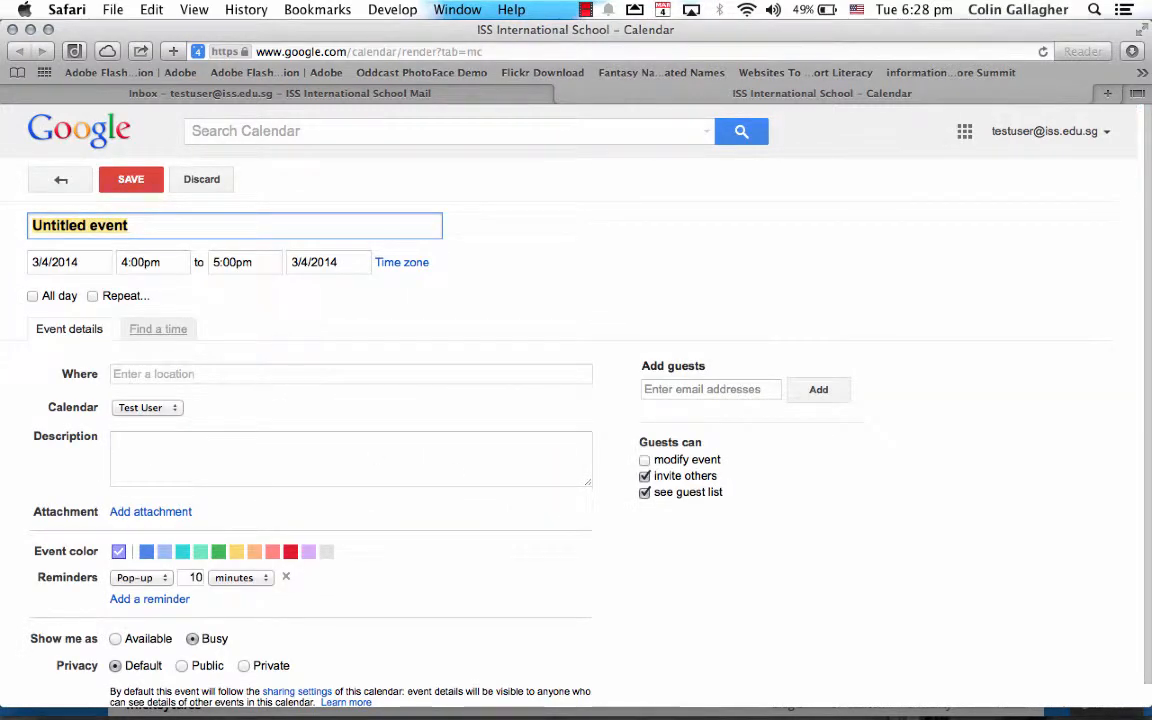
text(Meeting)
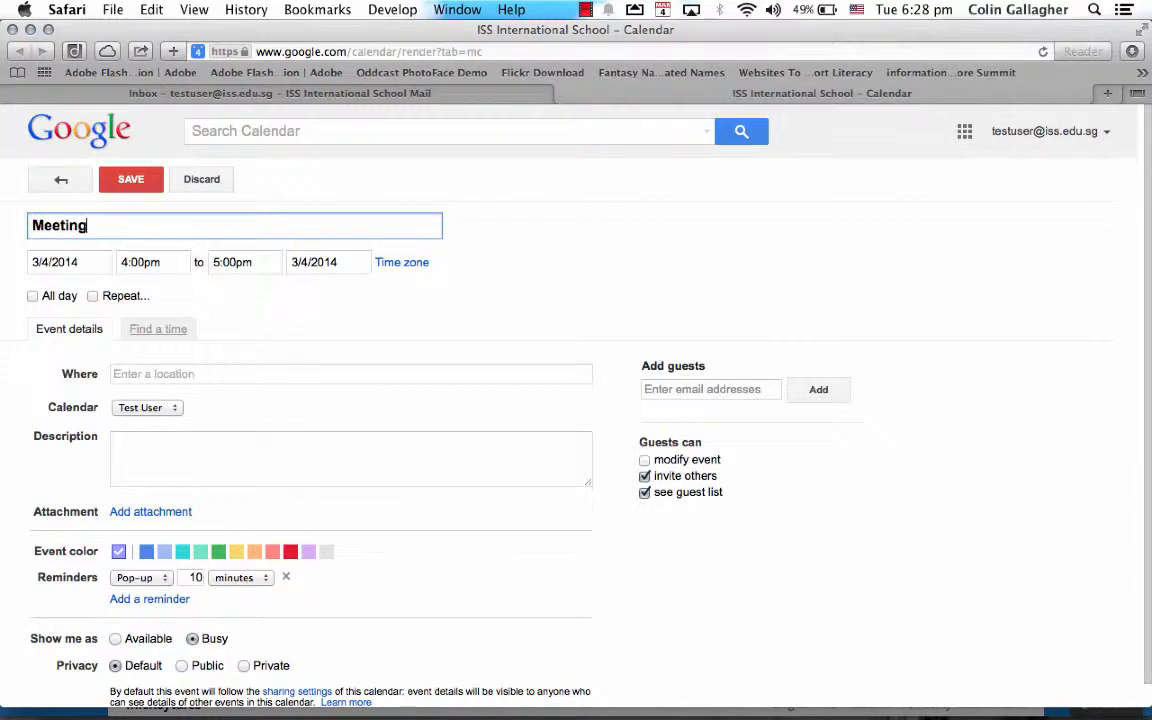
key(Tab)
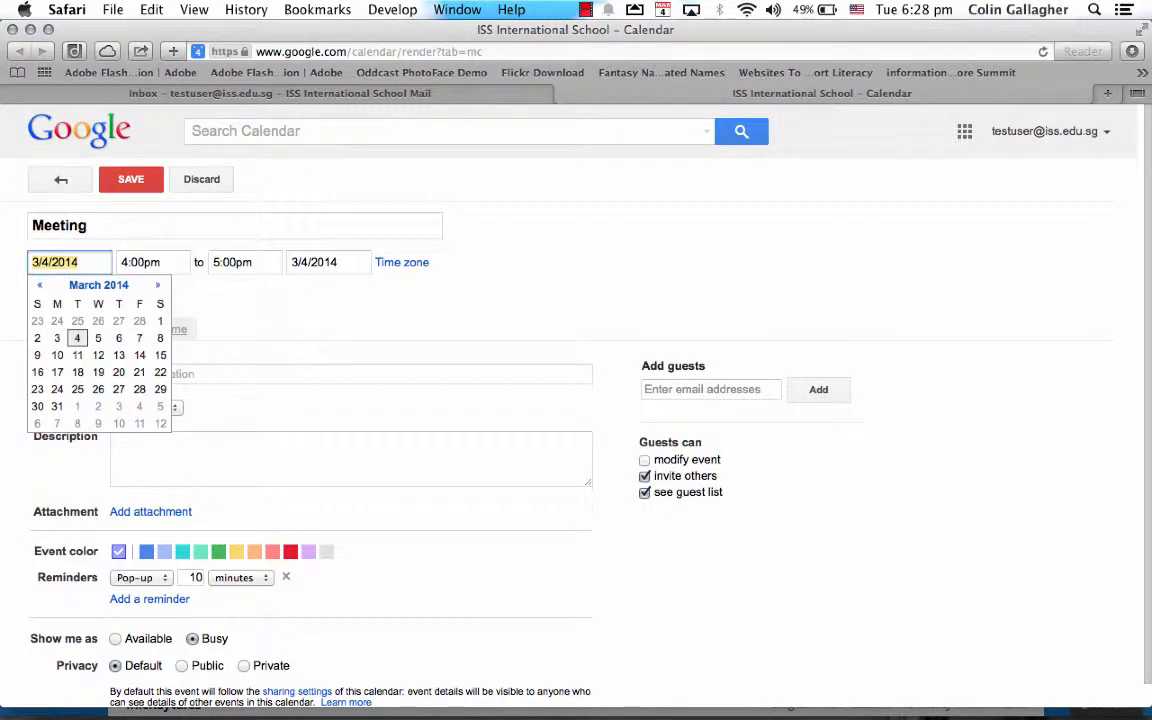
click(182, 264)
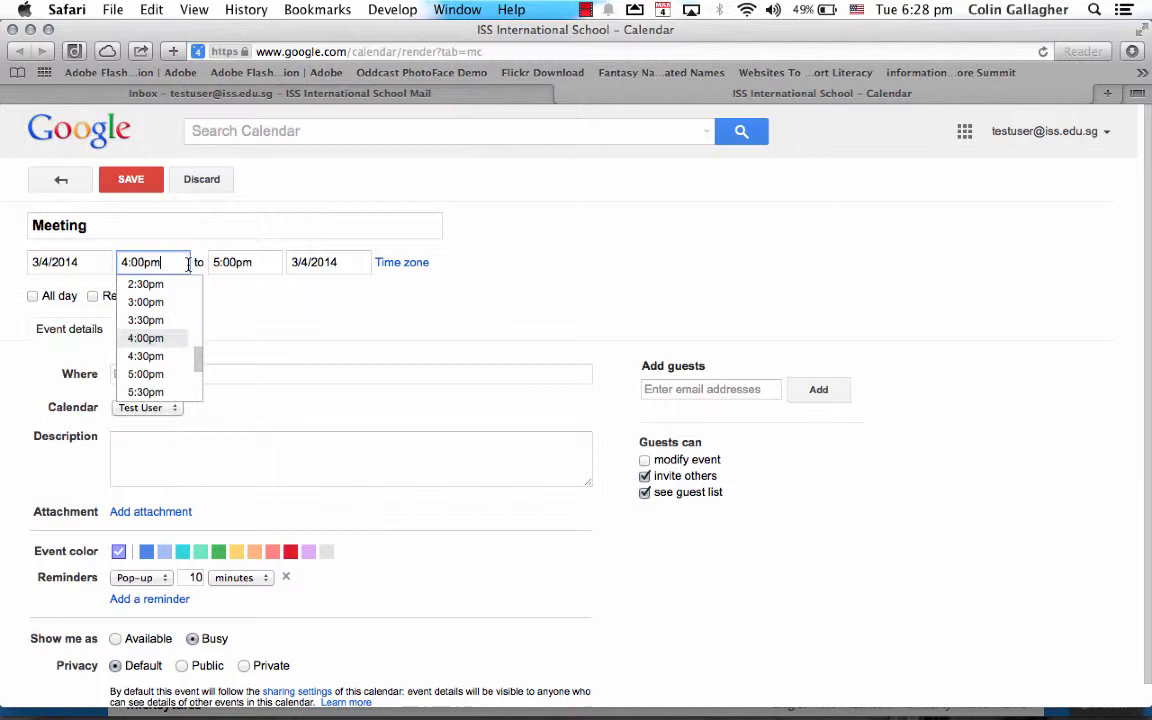
click(274, 266)
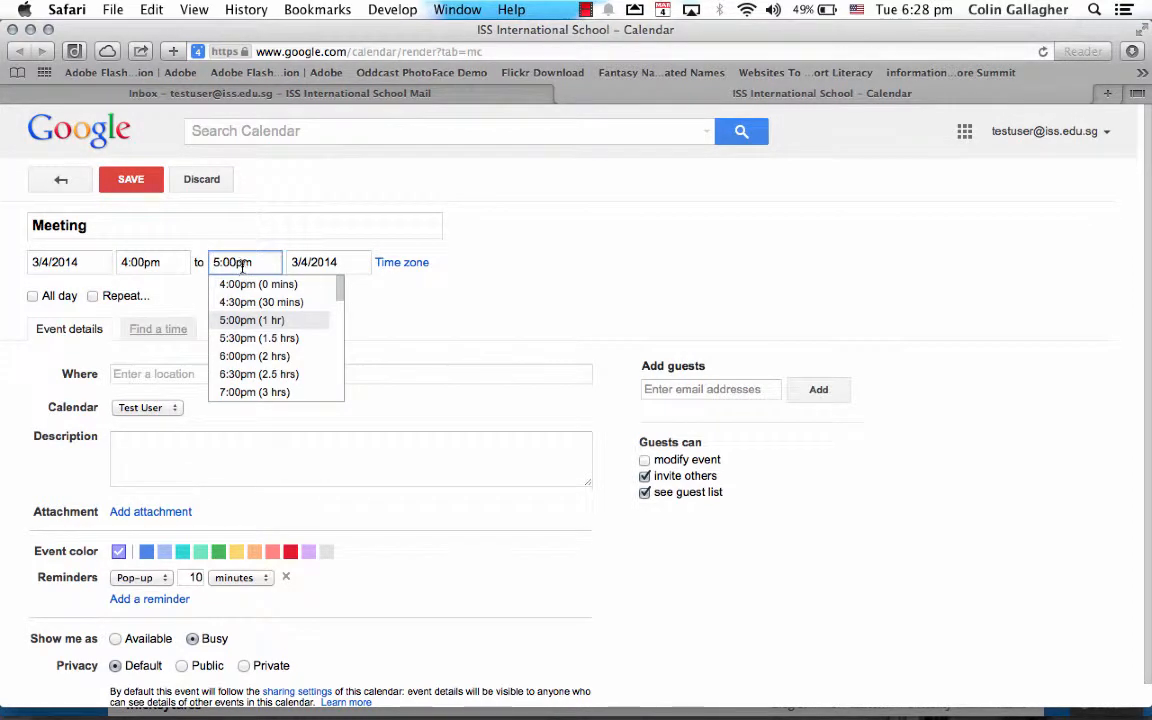
drag(208, 263, 293, 266)
text(5:15)
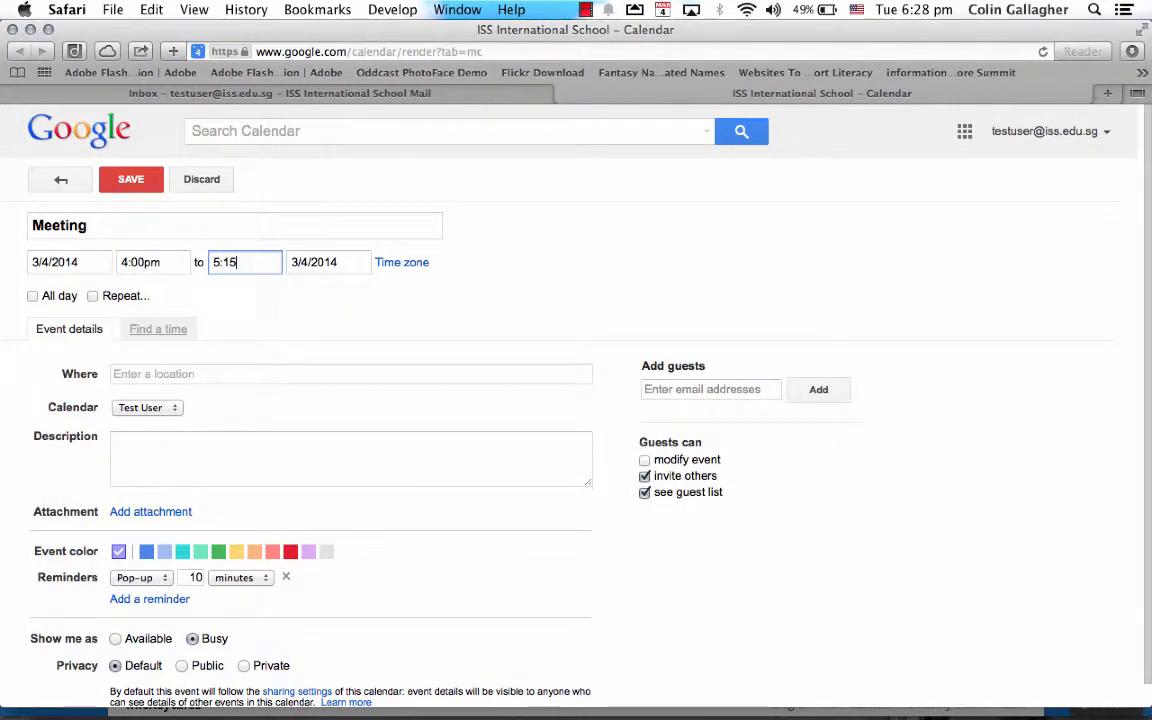
click(290, 372)
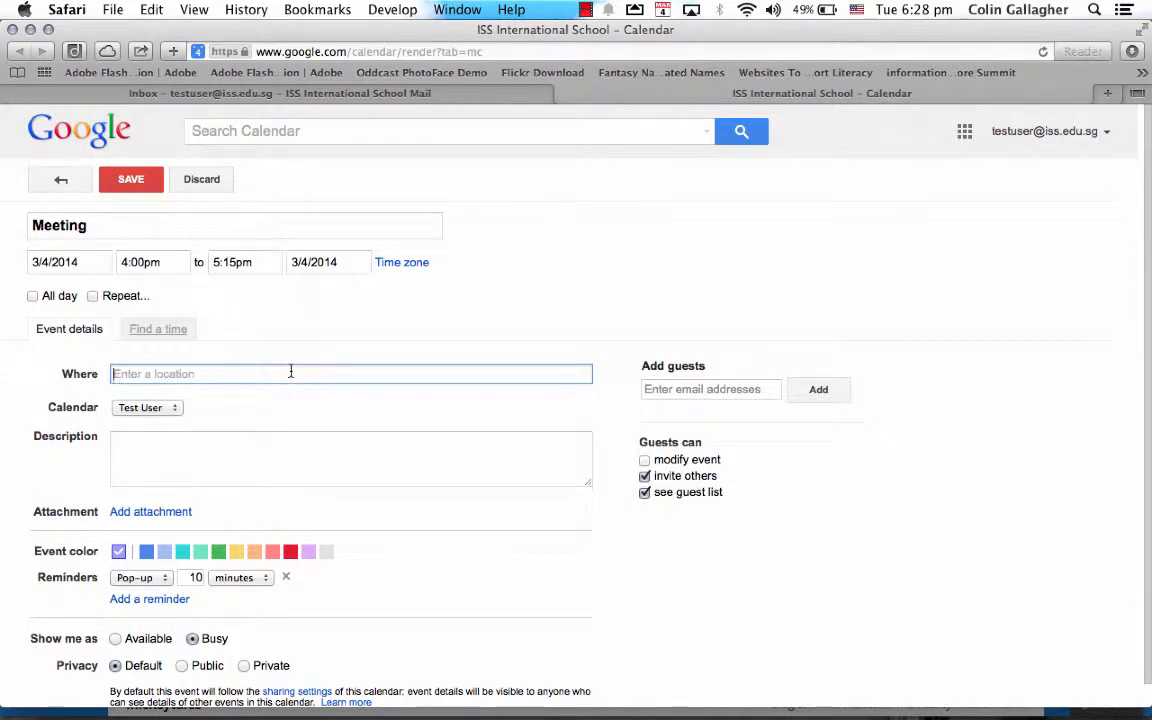
Set the location to ISS International School Singapore (Preston Campus) from the 'ISS' suggestions
text(IT Lab)
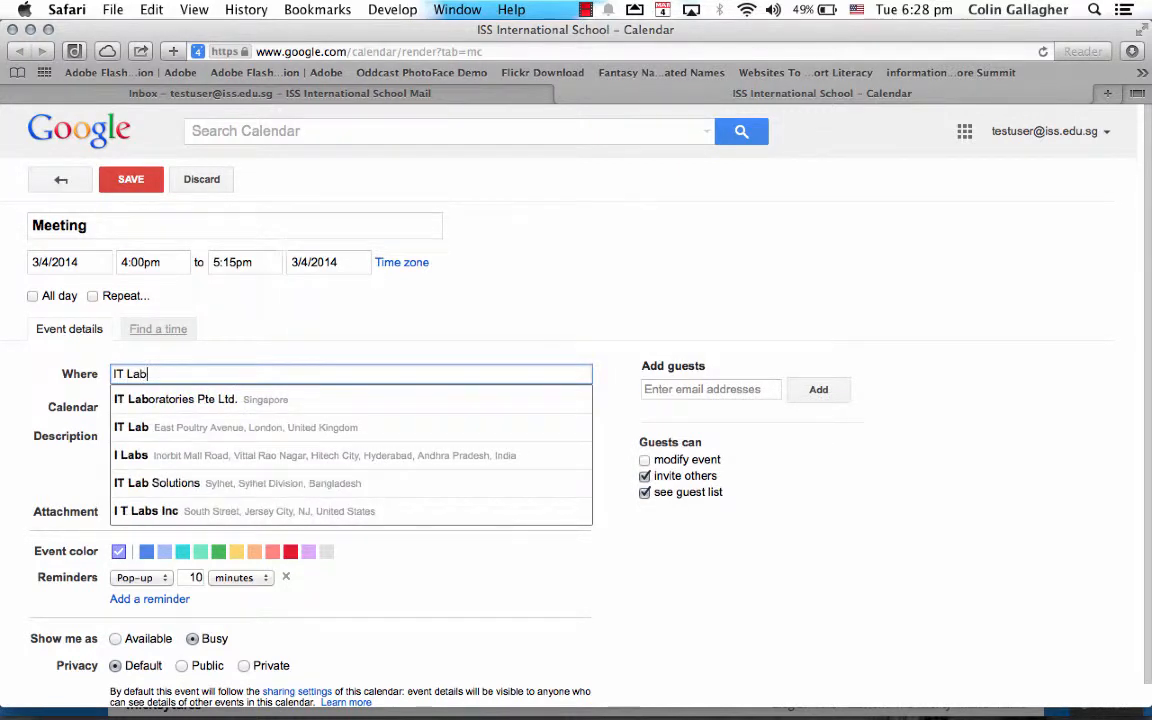
key(BackSpace)
key(BackSpace)
key(BackSpace)
key(BackSpace)
key(BackSpace)
key(BackSpace)
text(Preston)
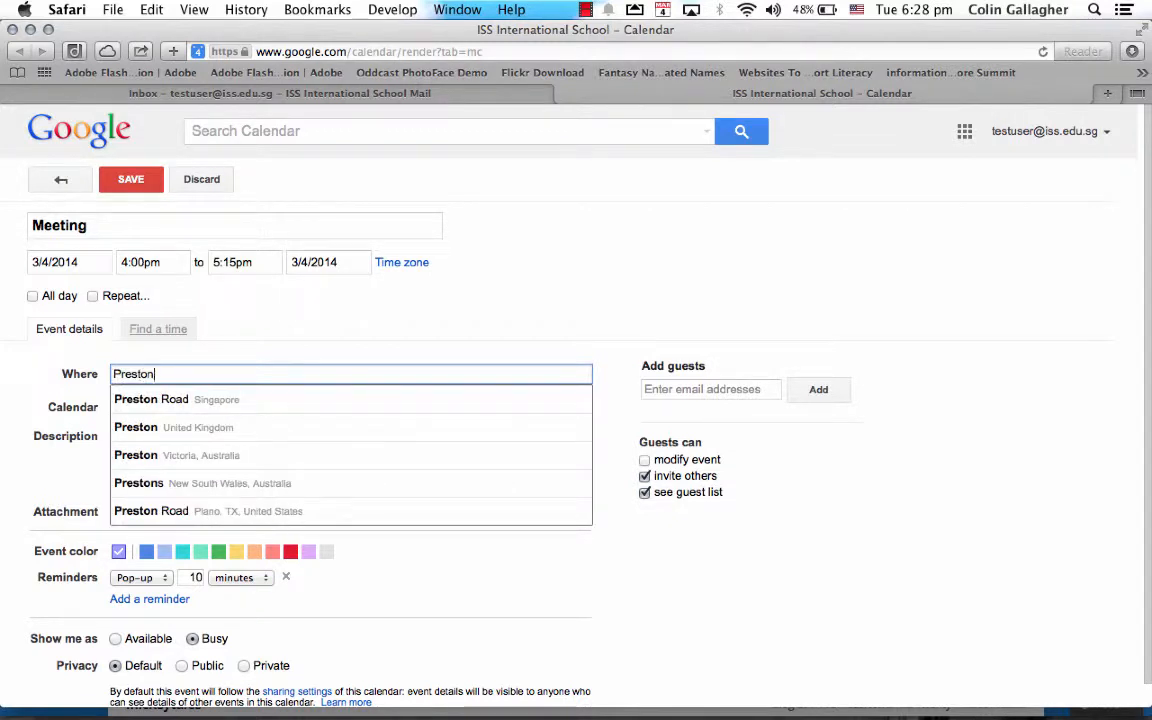
key(BackSpace)
key(BackSpace)
key(BackSpace)
key(BackSpace)
key(BackSpace)
key(BackSpace)
key(BackSpace)
key(BackSpace)
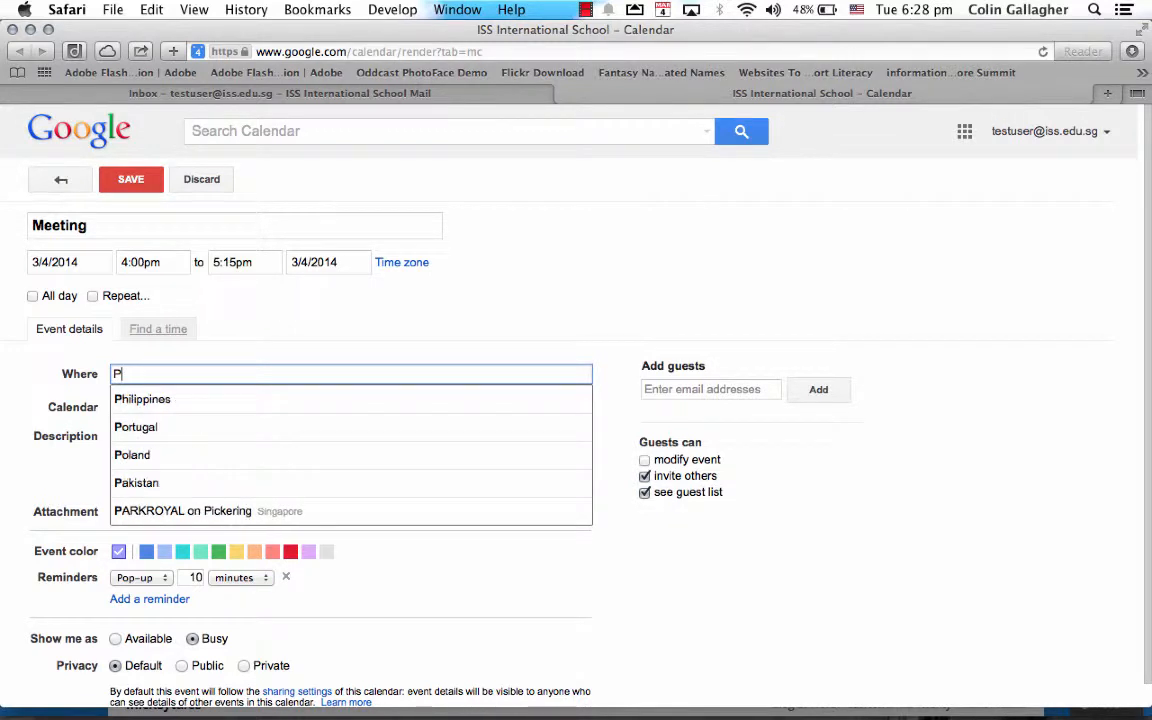
text(ISS)
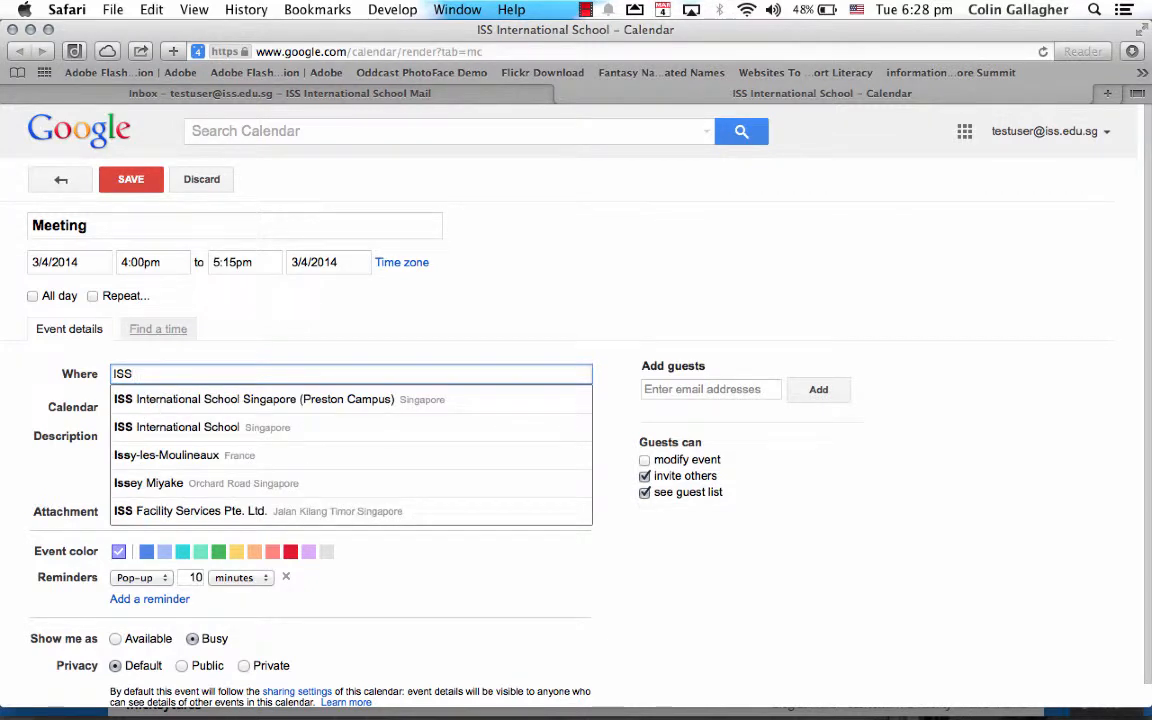
key(Down)
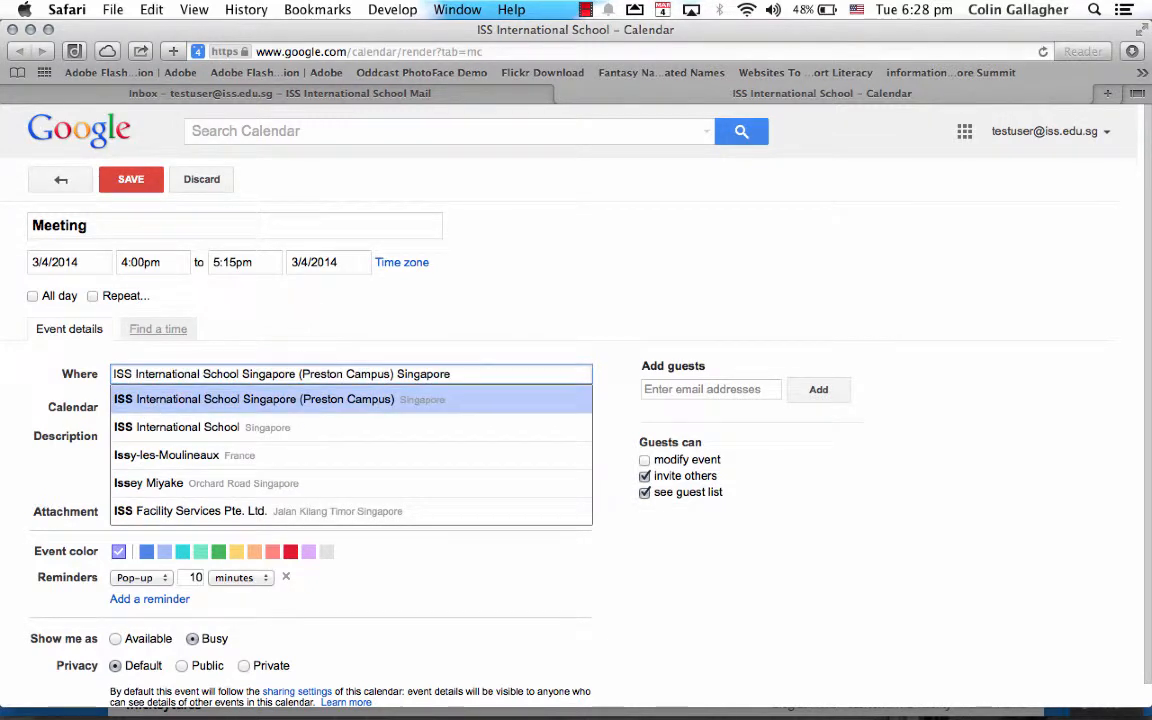
click(303, 401)
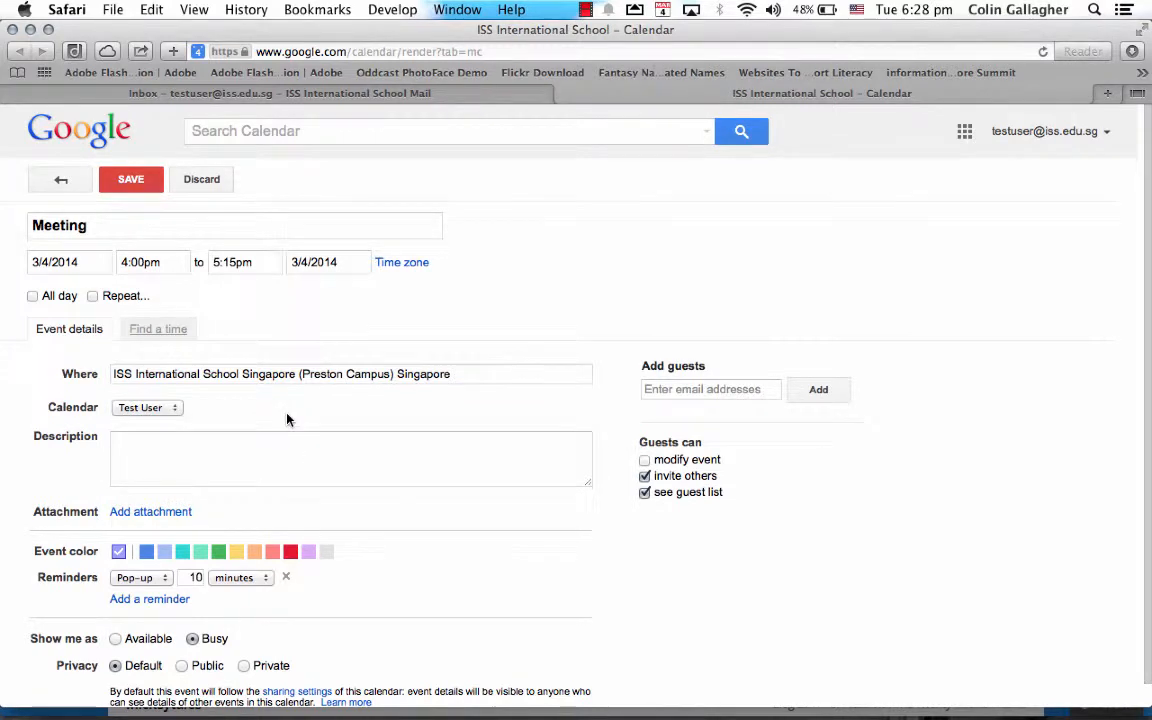
scroll(290, 440, down, 1)
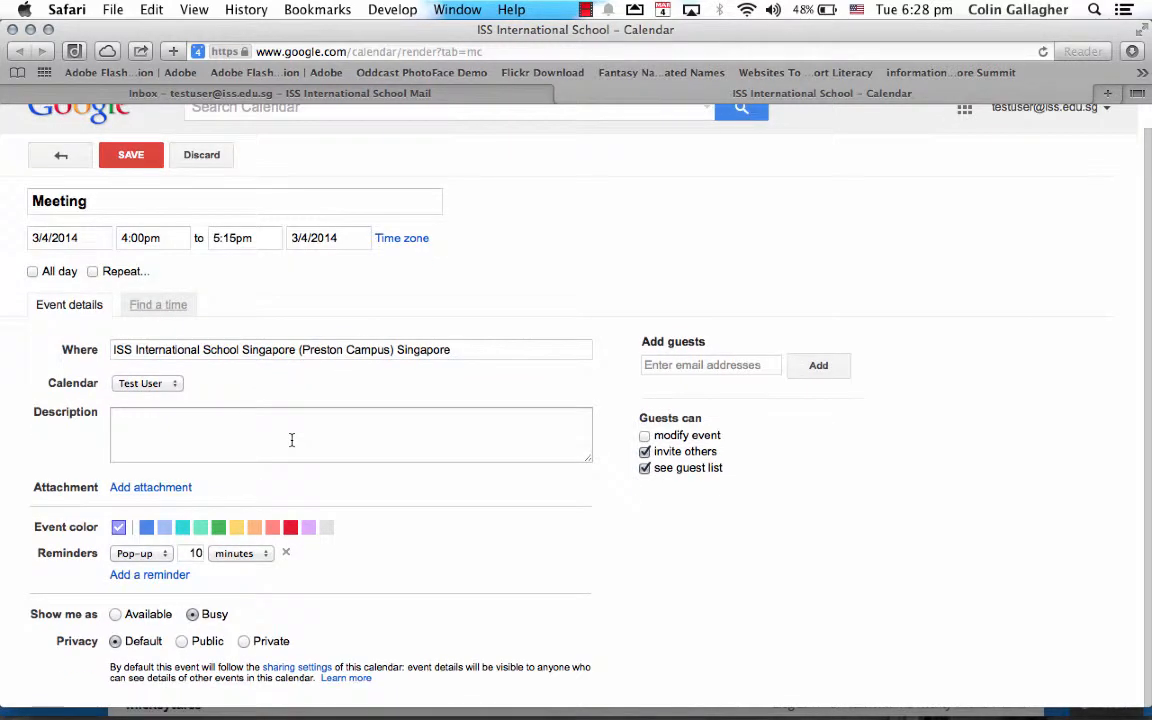
Color the Meeting event red and save it
click(290, 526)
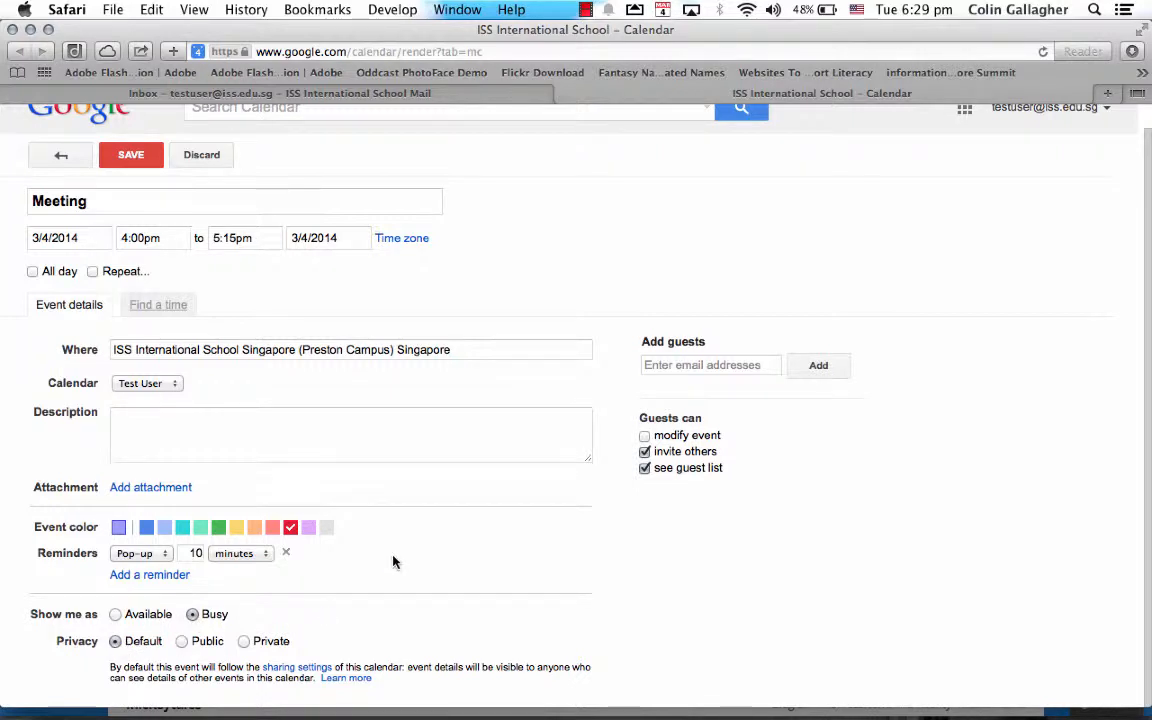
click(131, 160)
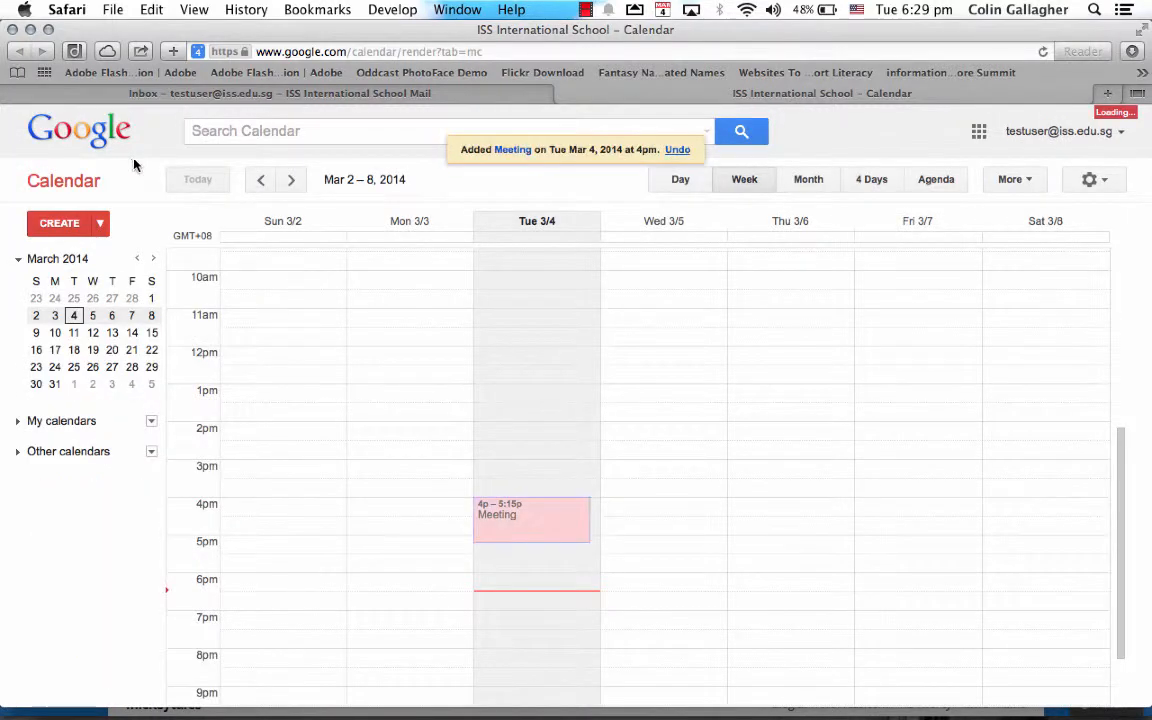
Open the Tue 3/4 Meeting (4:00pm–5:15pm) in the full event editor
click(734, 494)
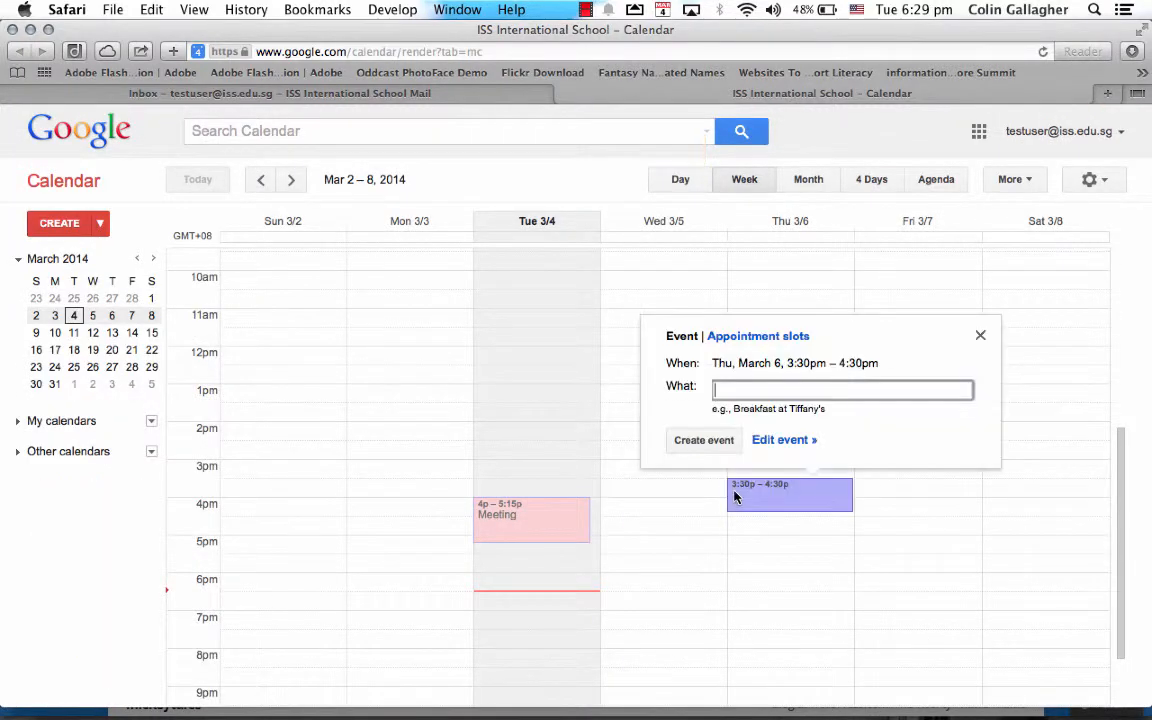
click(560, 523)
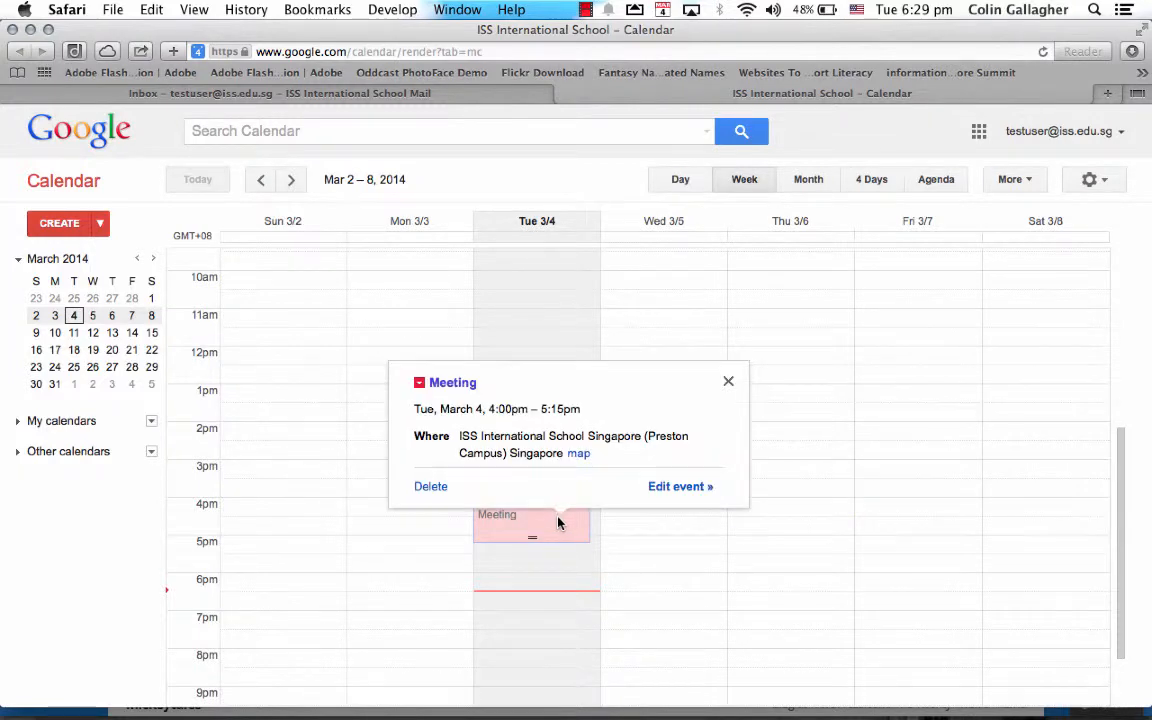
double_click(538, 524)
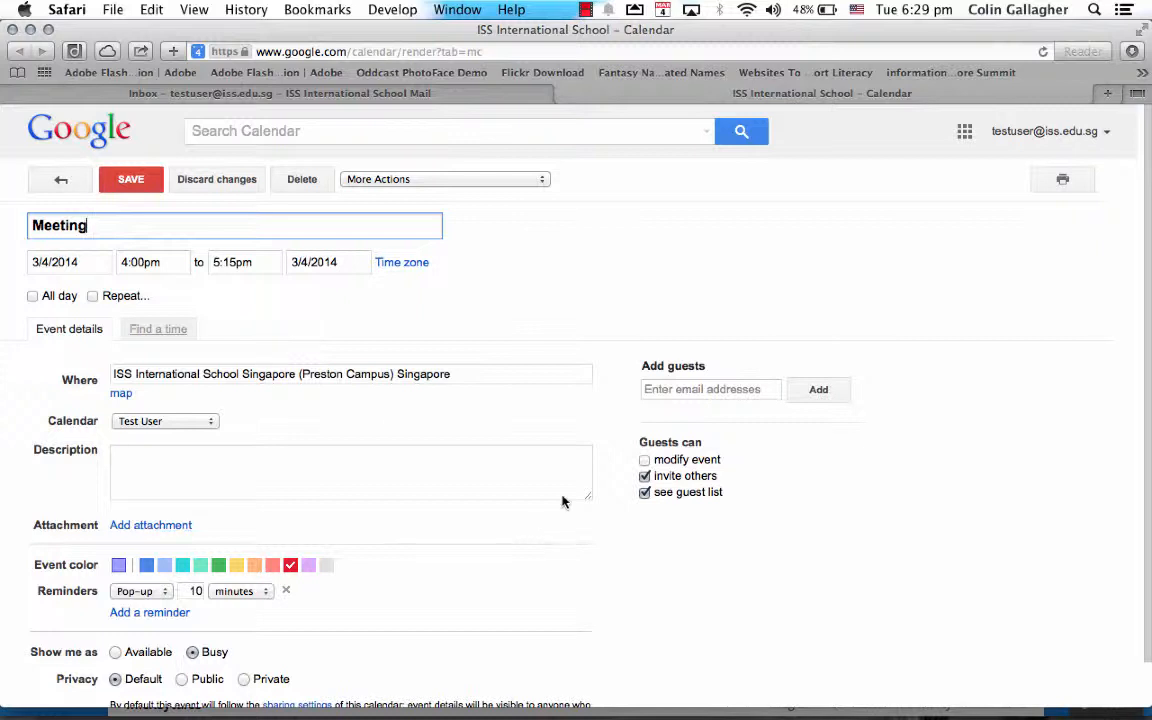
Add the coworker as a guest on the Meeting from the autocomplete suggestion
click(718, 390)
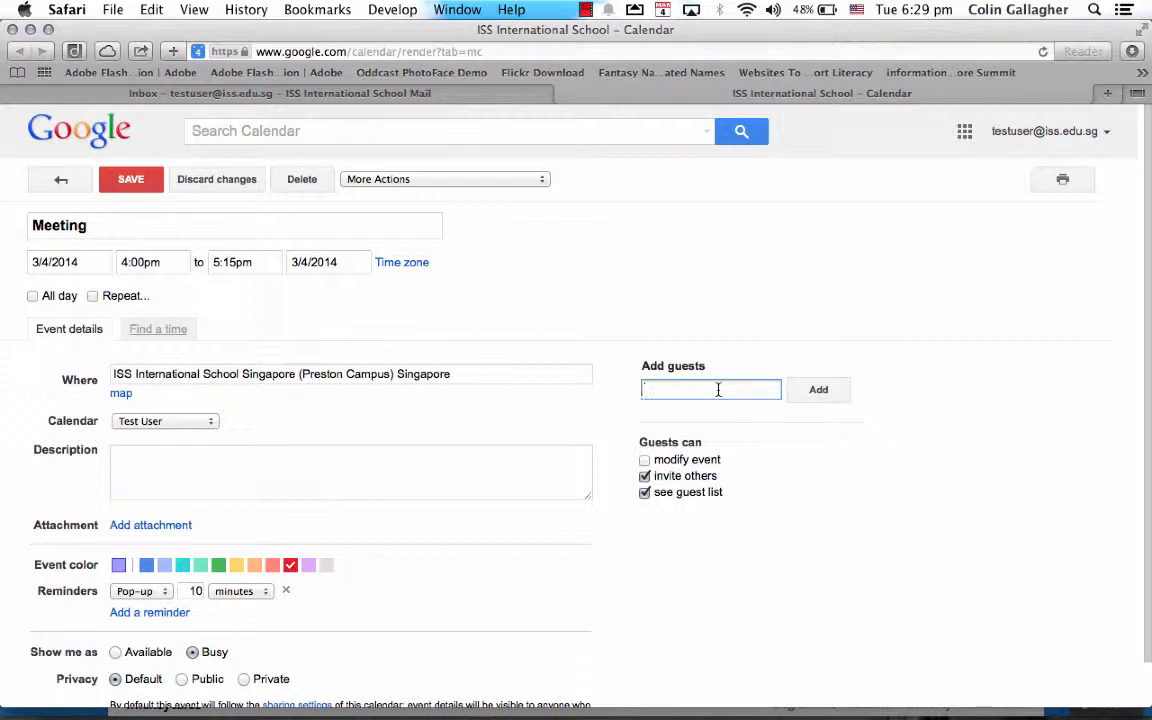
text(cg)
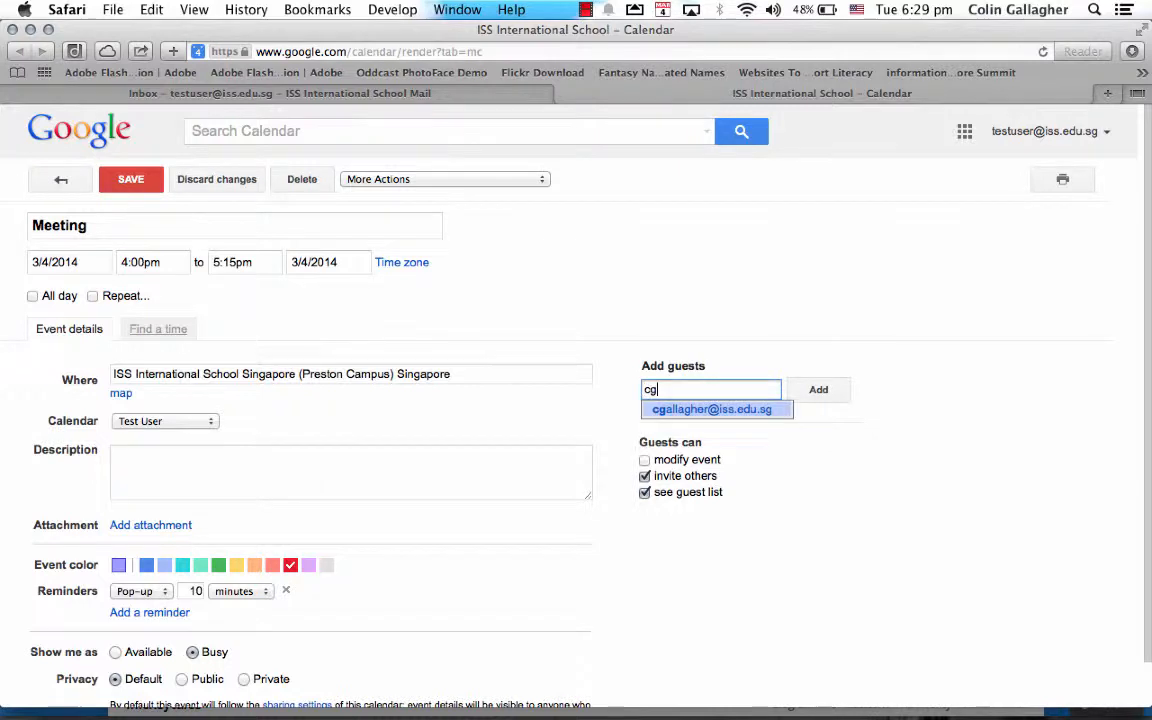
key(Return)
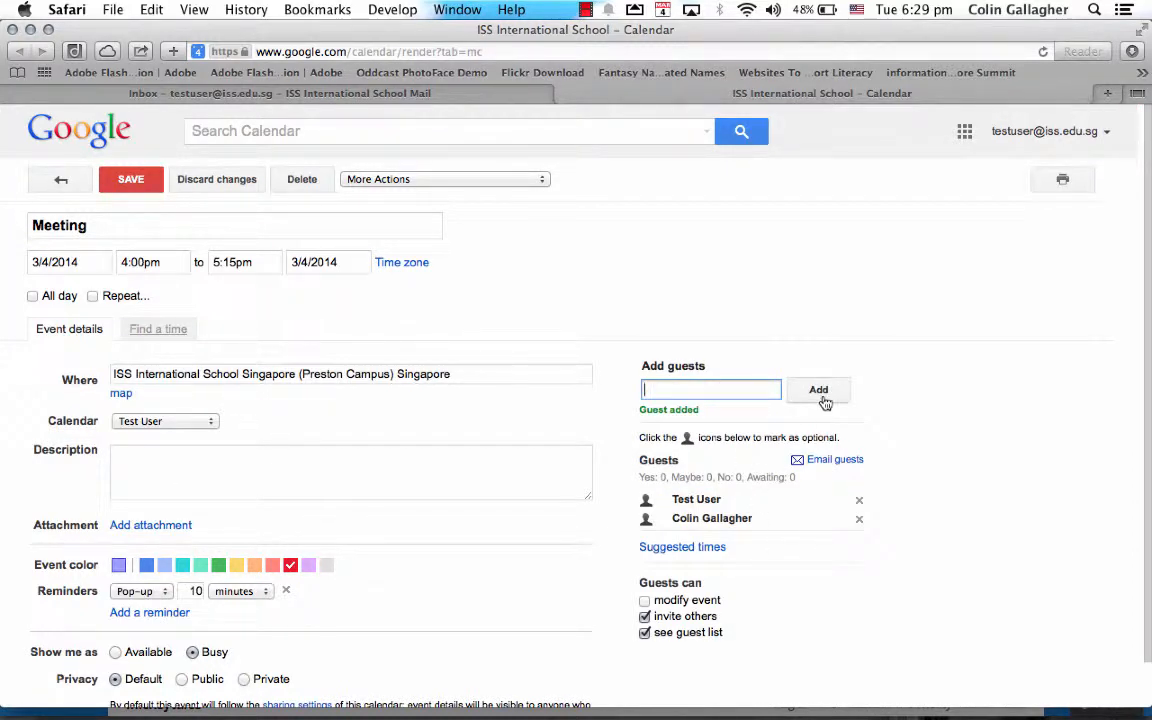
Email the guests 'Please say yes or no', then save the Meeting and send invitations
click(822, 459)
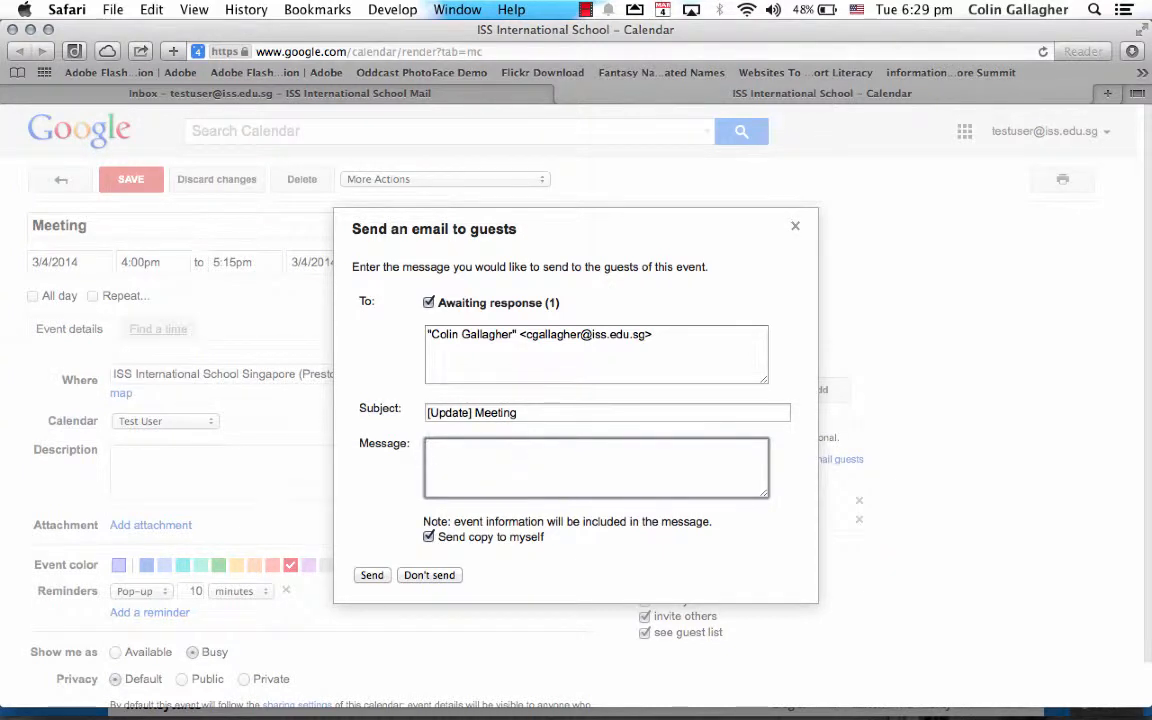
text(Please say yes or no)
click(371, 575)
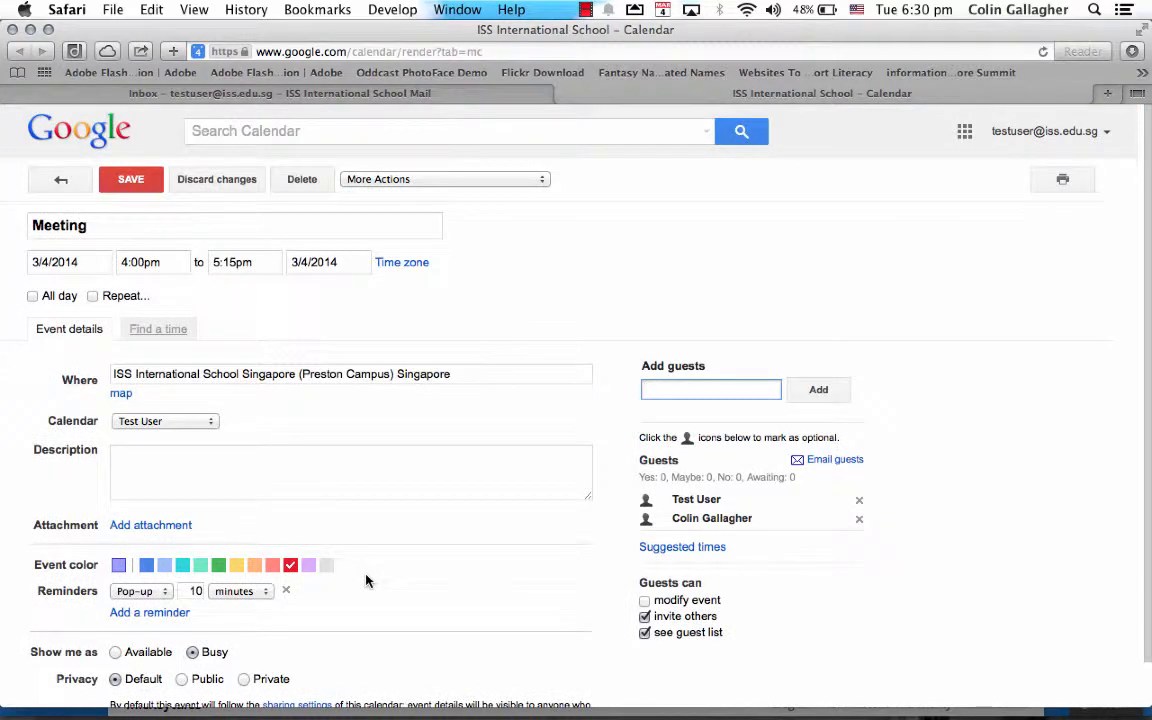
click(145, 188)
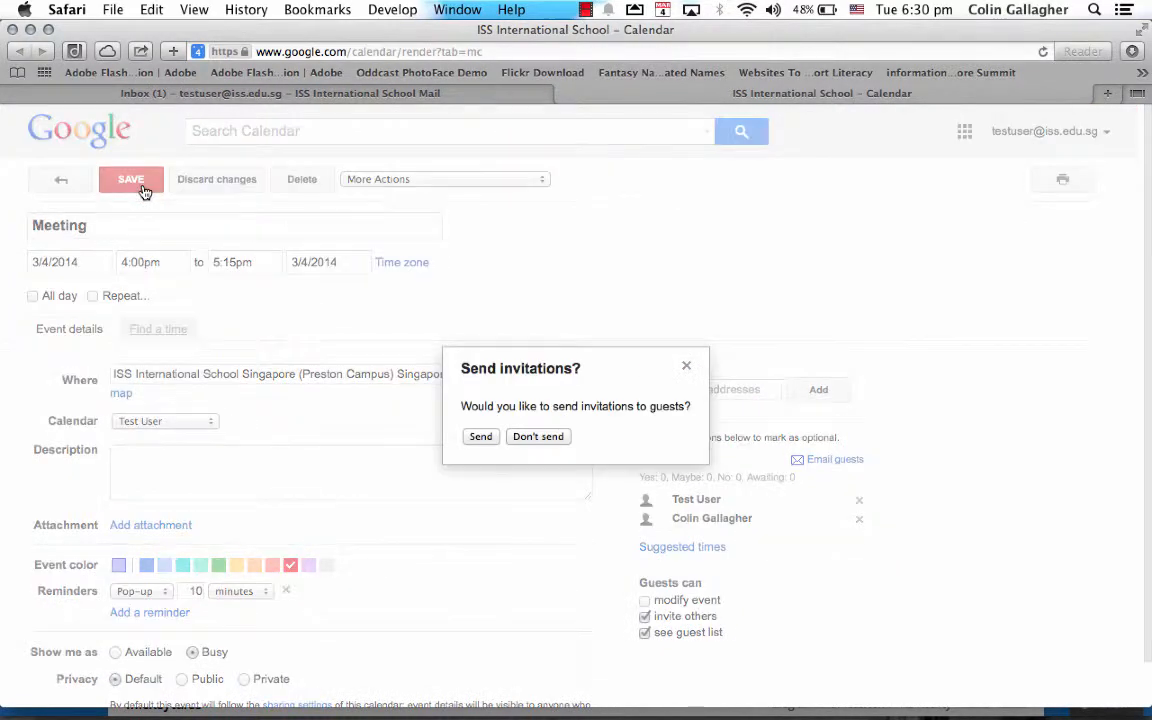
click(482, 440)
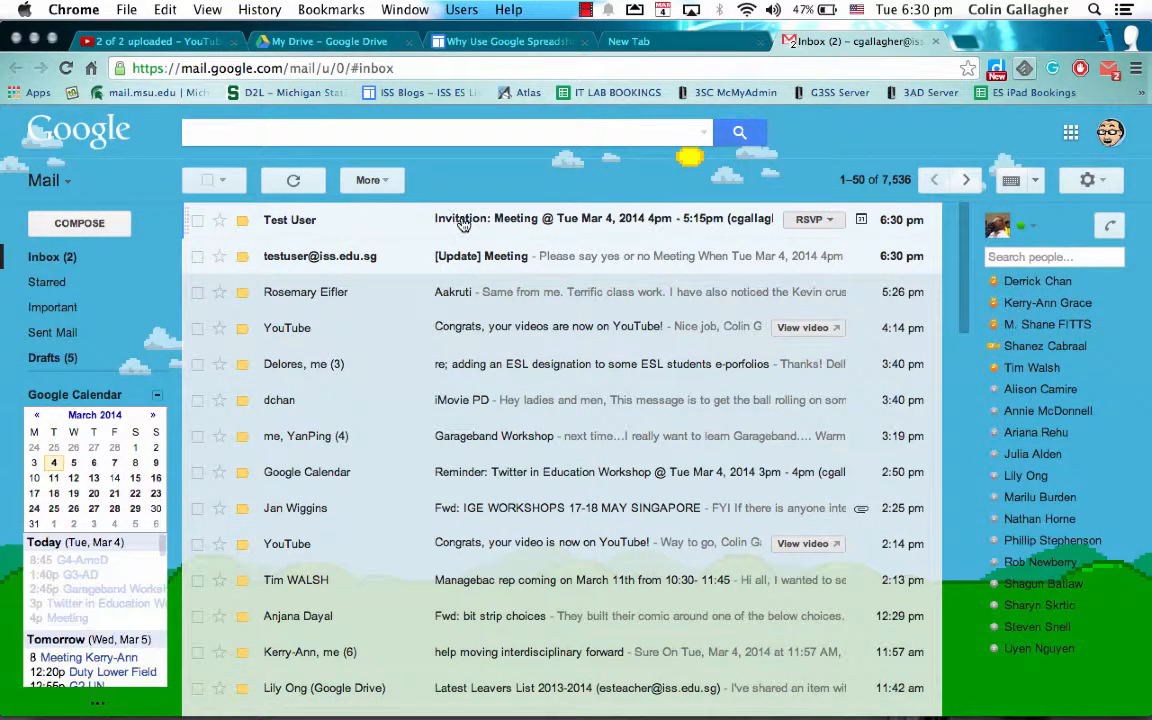
Accept the Meeting invitation with Yes in the guest's Gmail, then return to the calendar
click(460, 220)
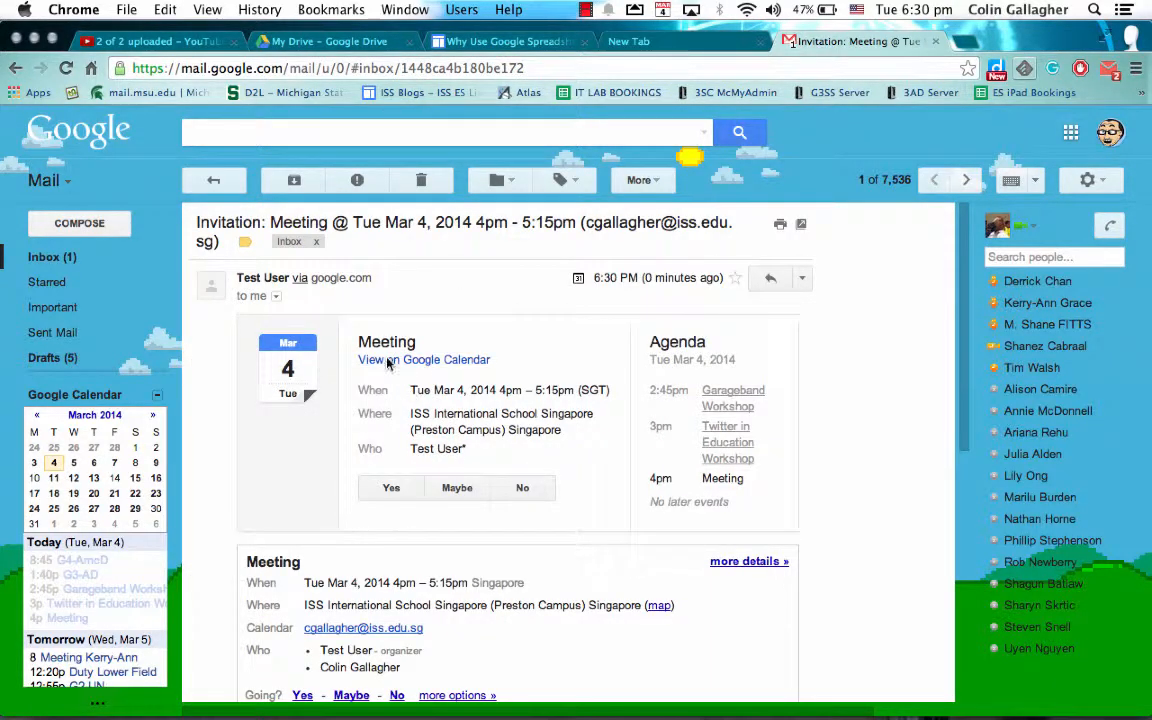
click(389, 488)
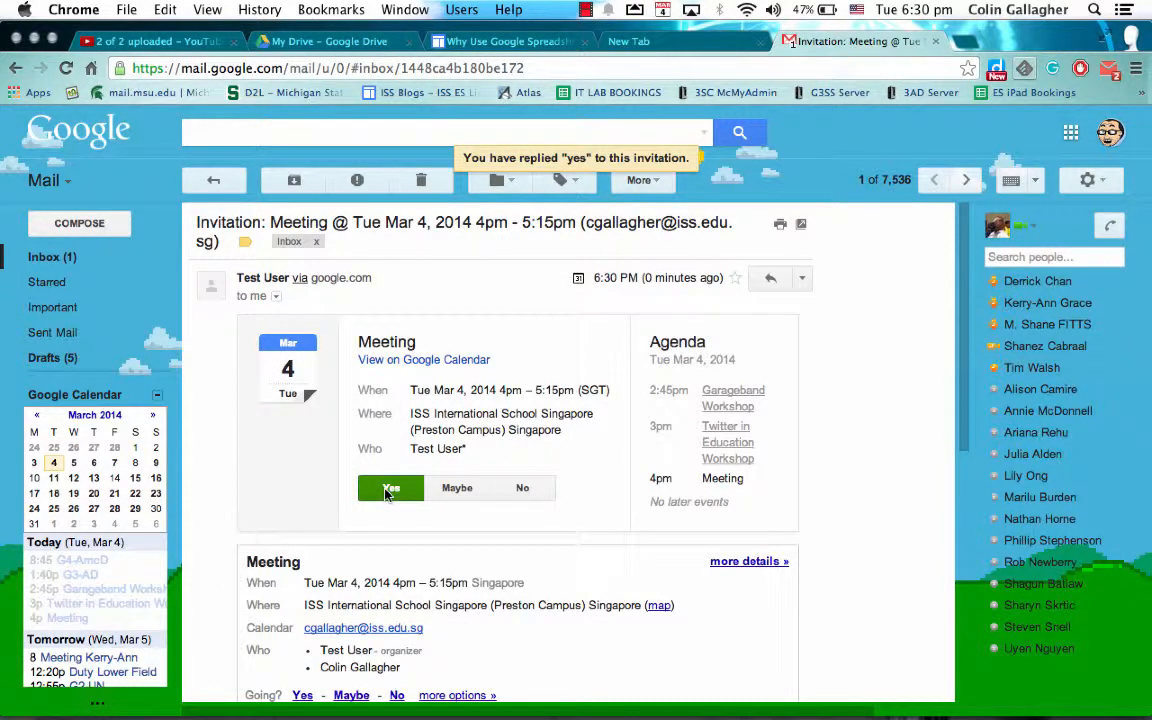
click(213, 180)
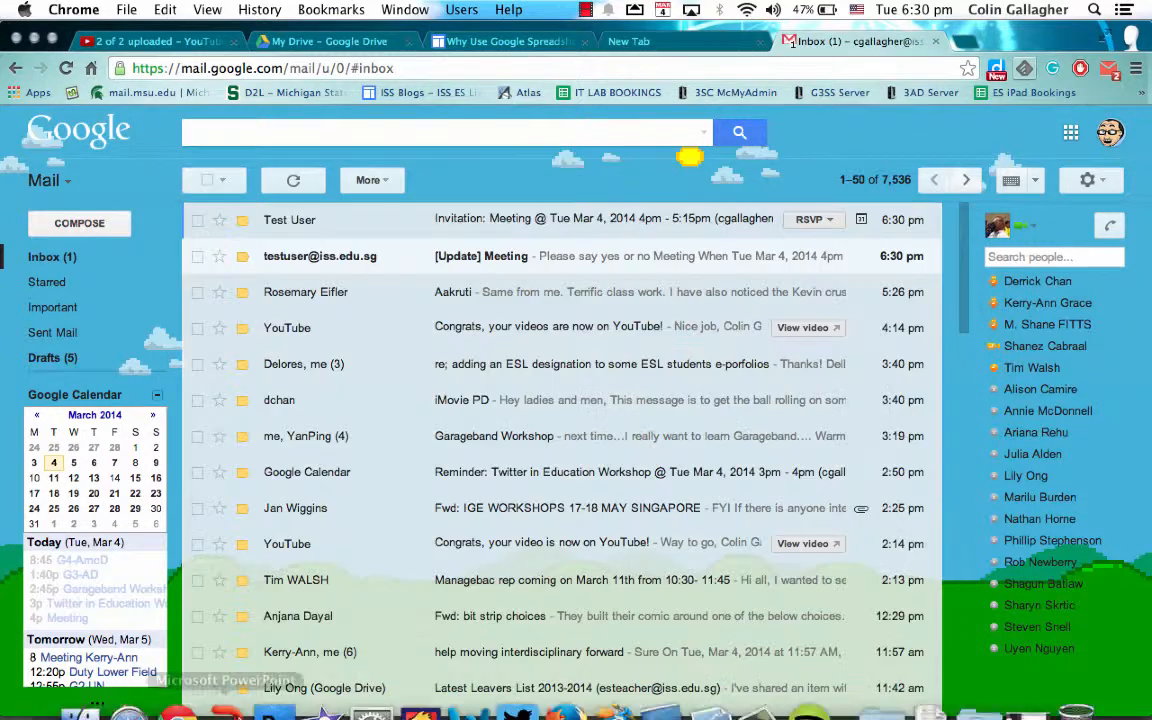
click(314, 685)
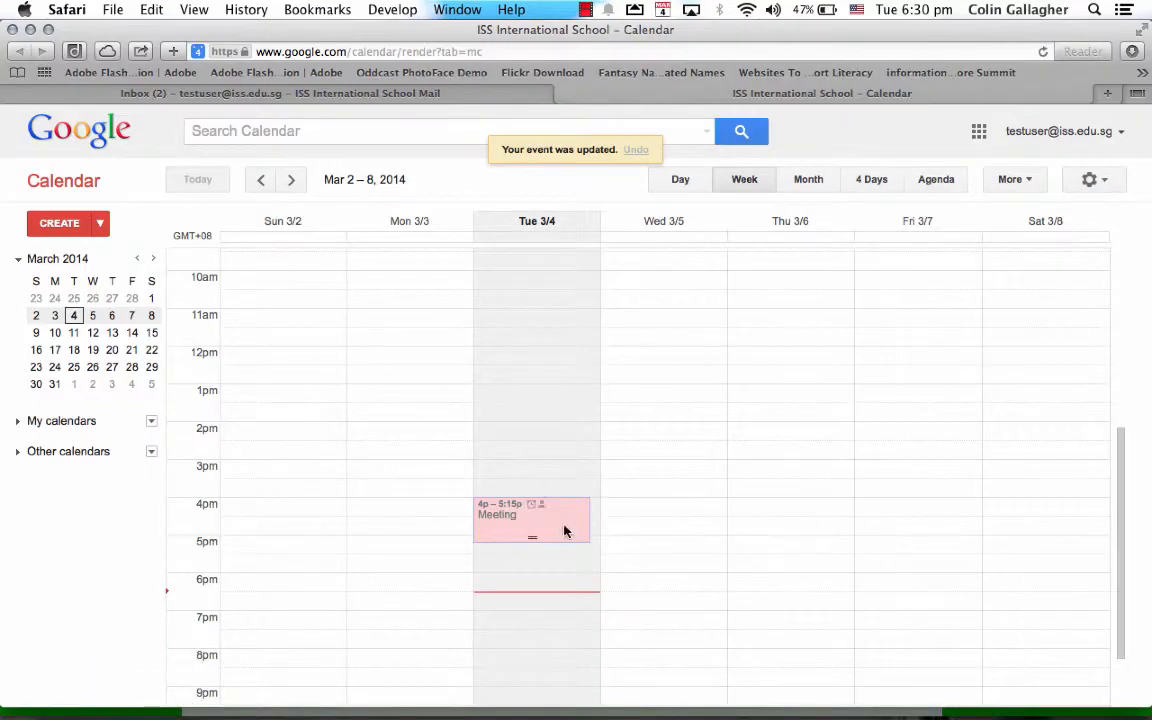
Confirm both guests answered yes on the Meeting, save it, and expand My calendars
click(530, 515)
click(674, 486)
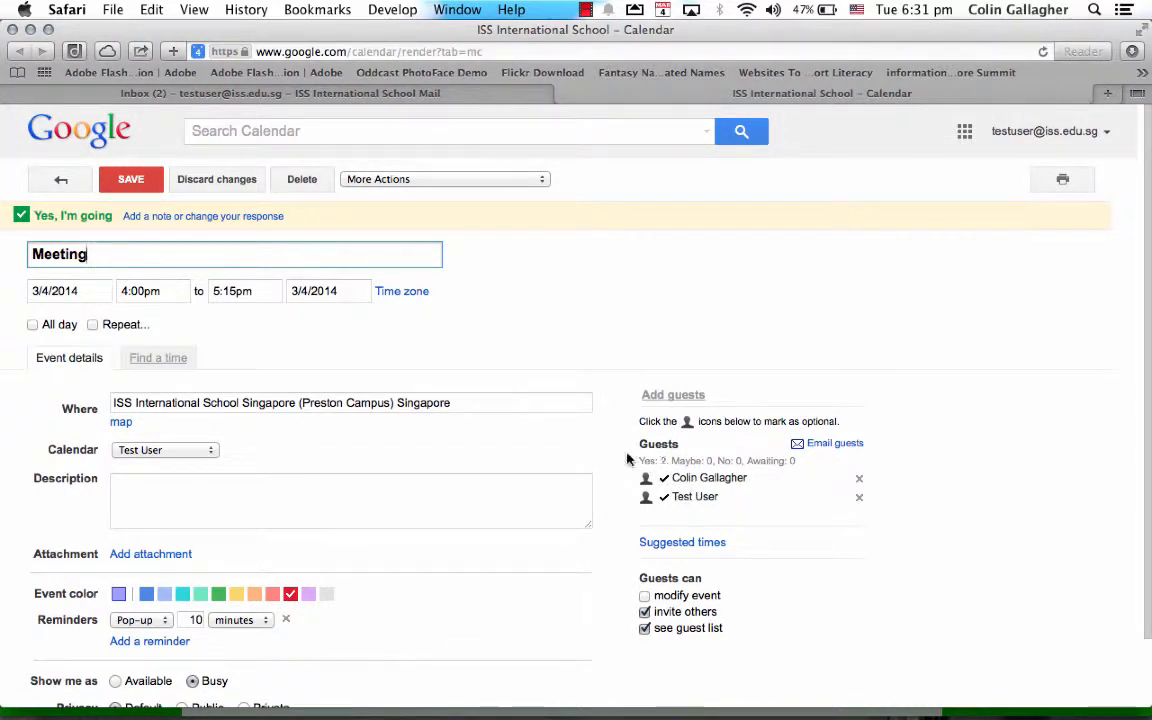
click(125, 186)
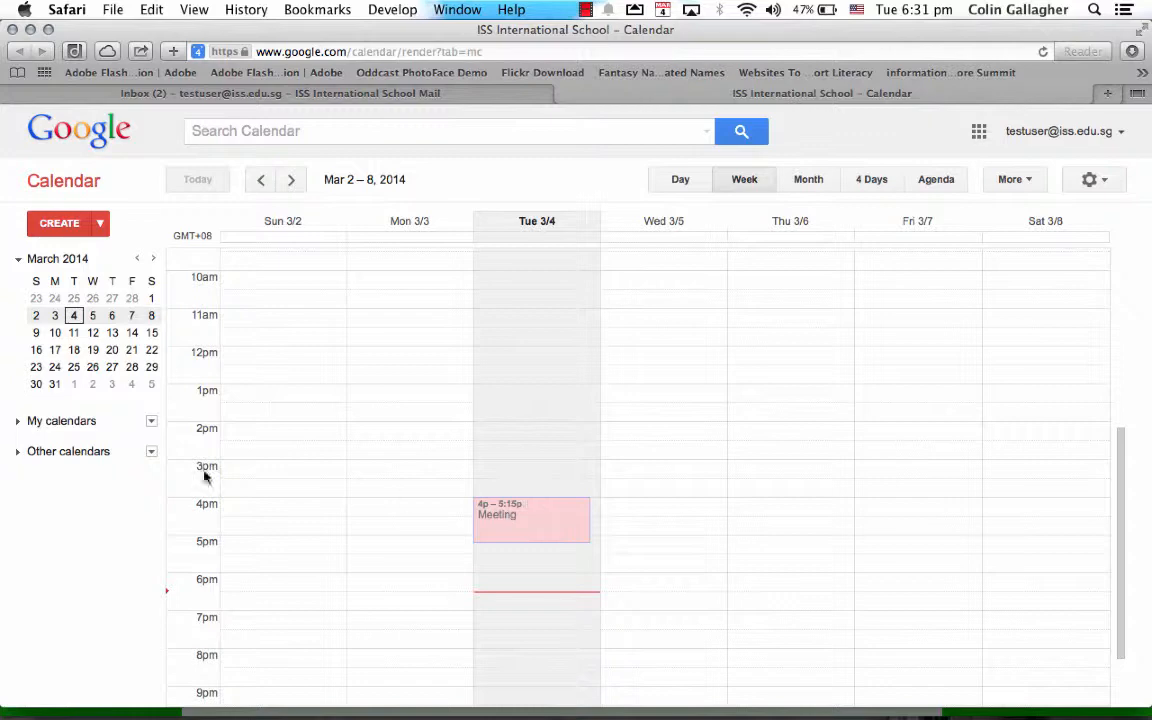
click(19, 423)
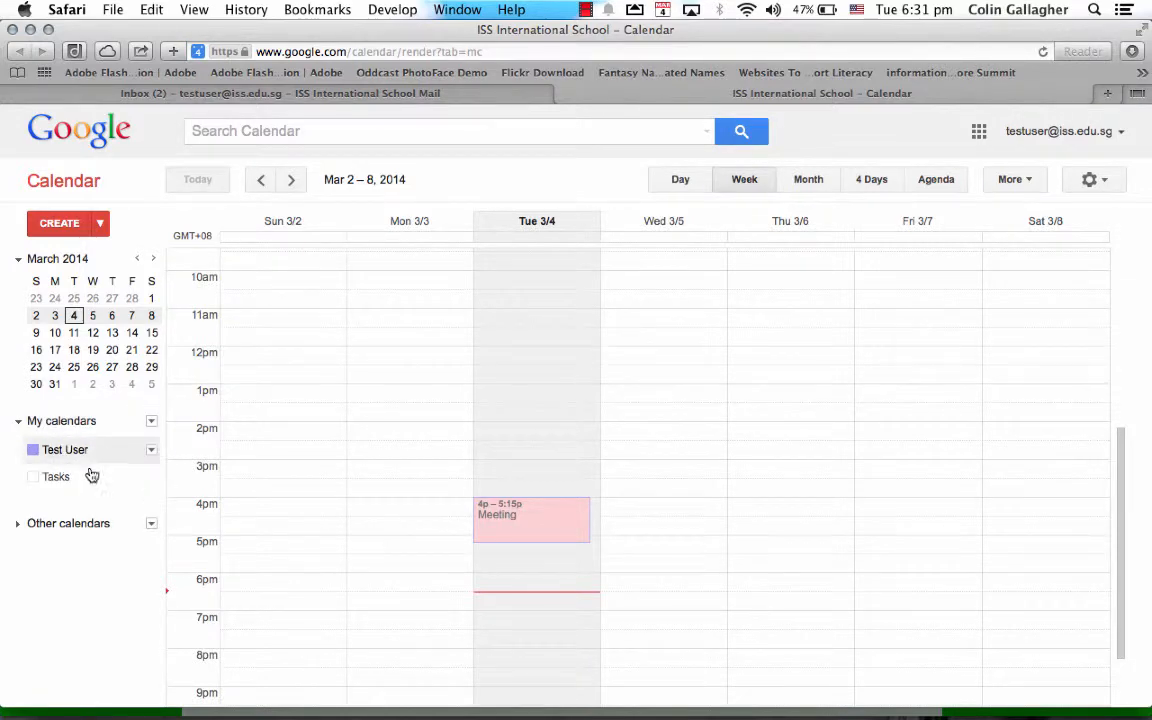
Add the coworker's calendar under Other calendars by searching their address and picking the suggestion
click(151, 423)
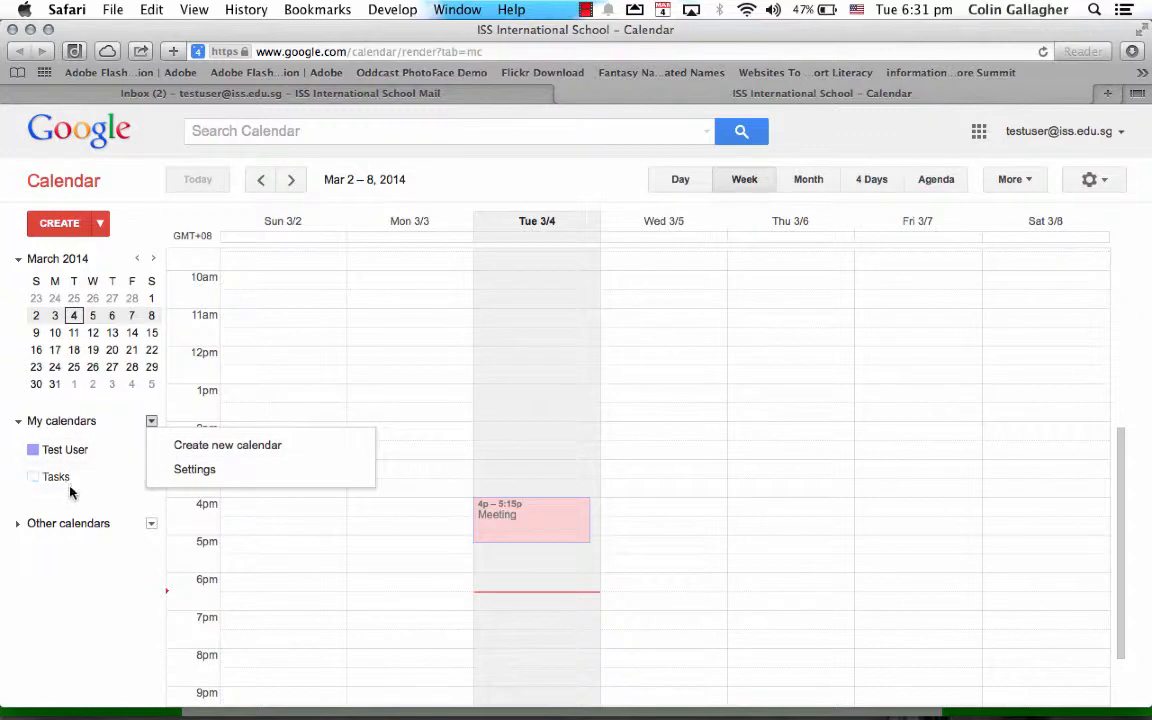
click(19, 526)
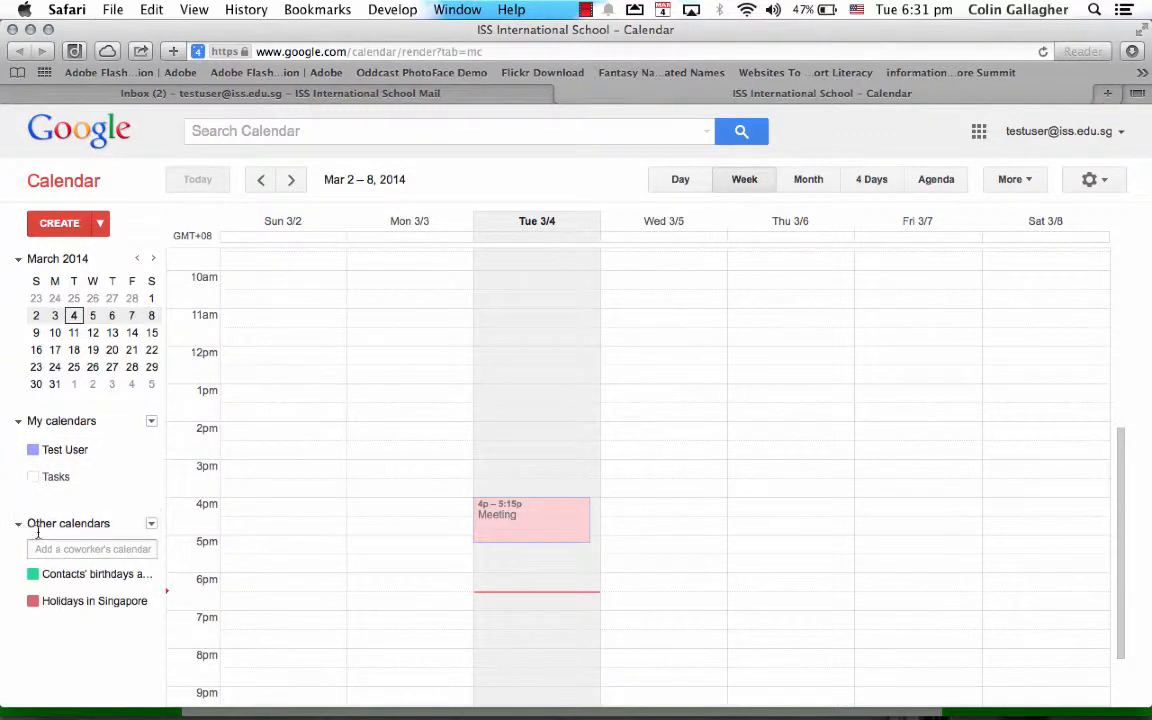
click(120, 546)
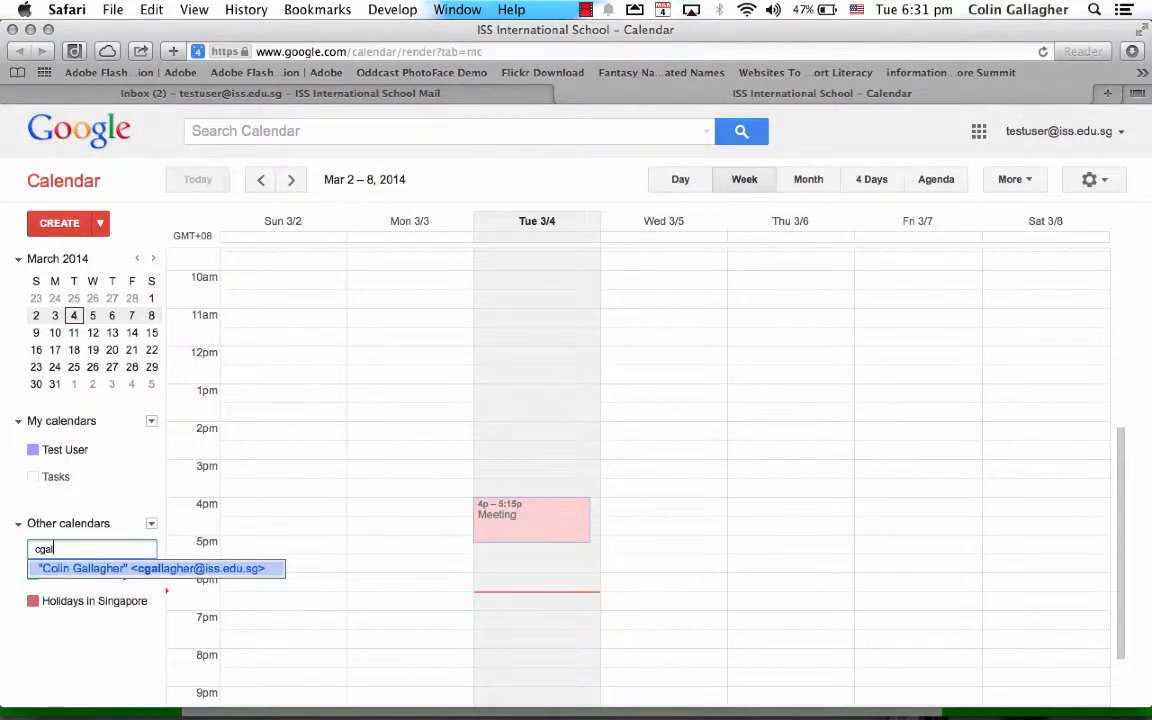
click(126, 568)
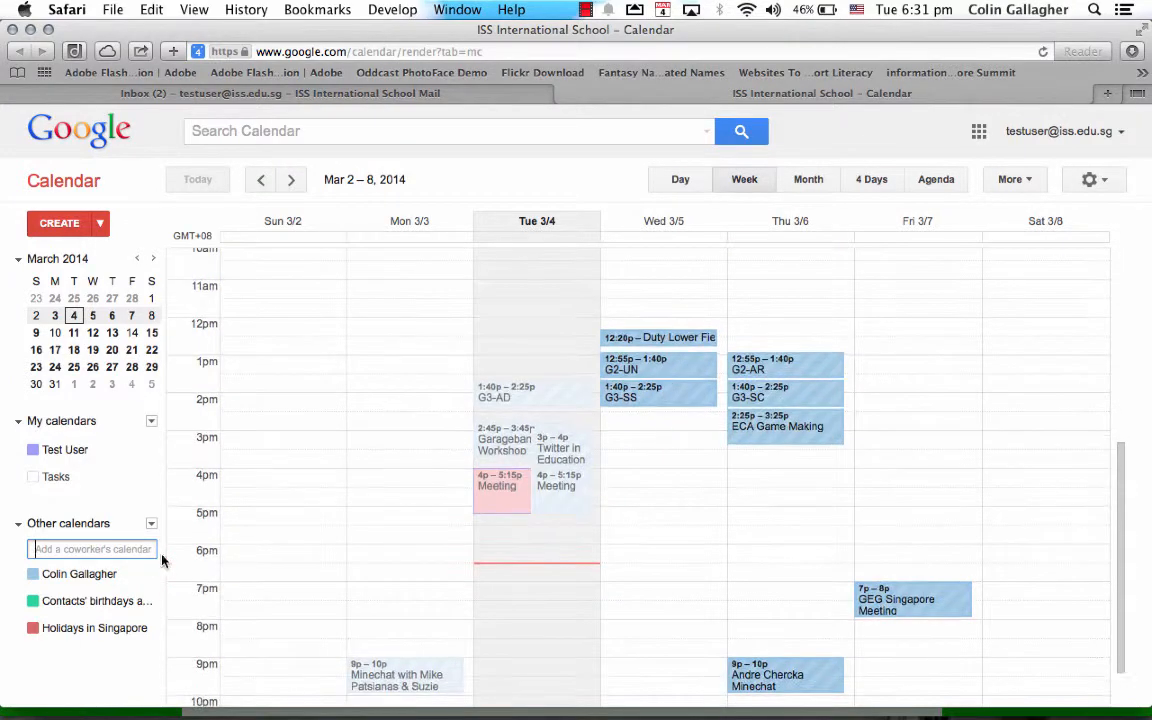
Turn off the coworker's calendar so its events are hidden from the week view
click(34, 576)
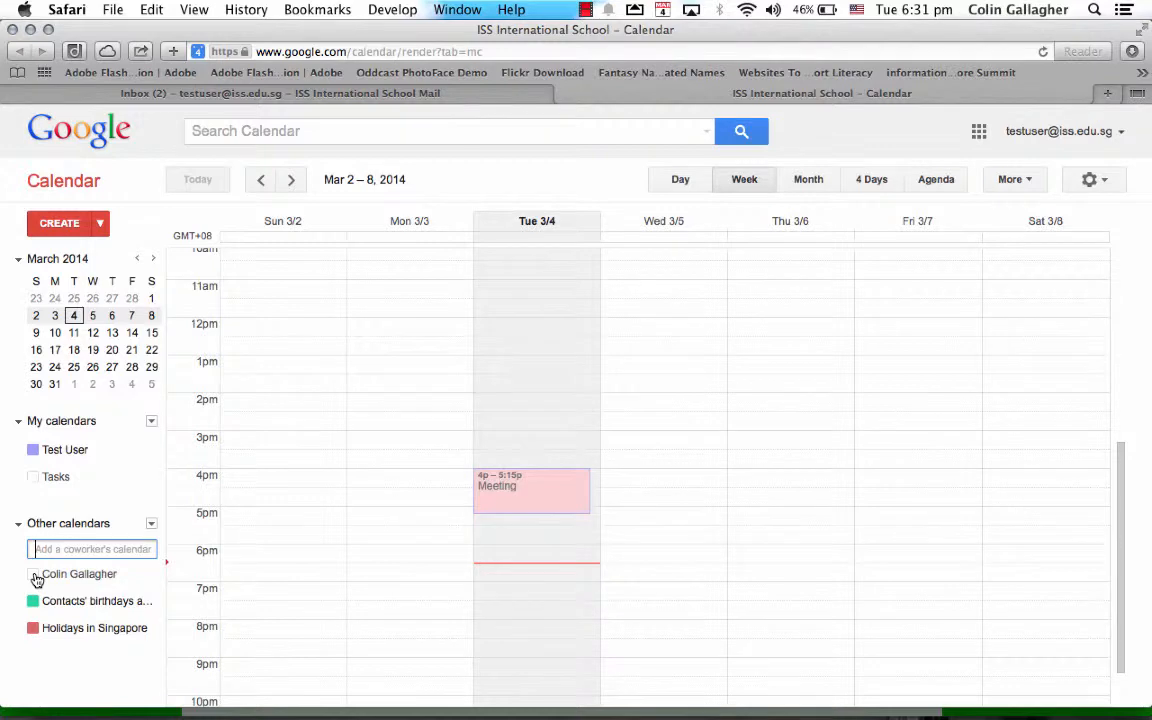
click(34, 576)
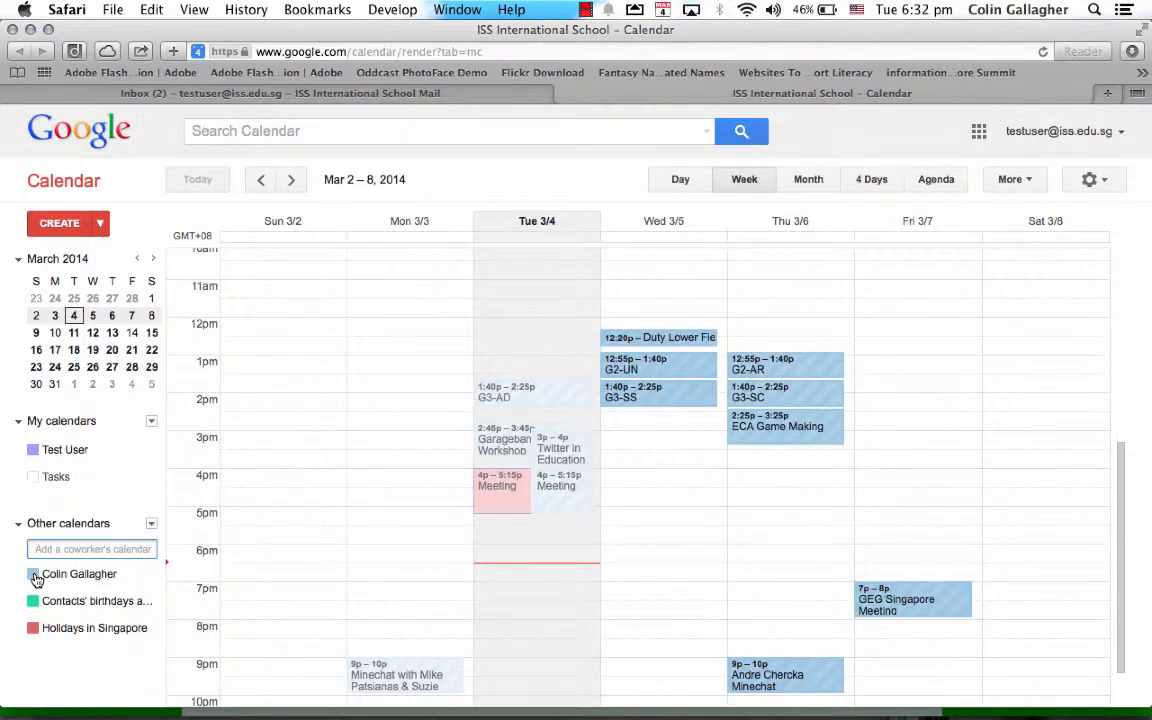
click(35, 578)
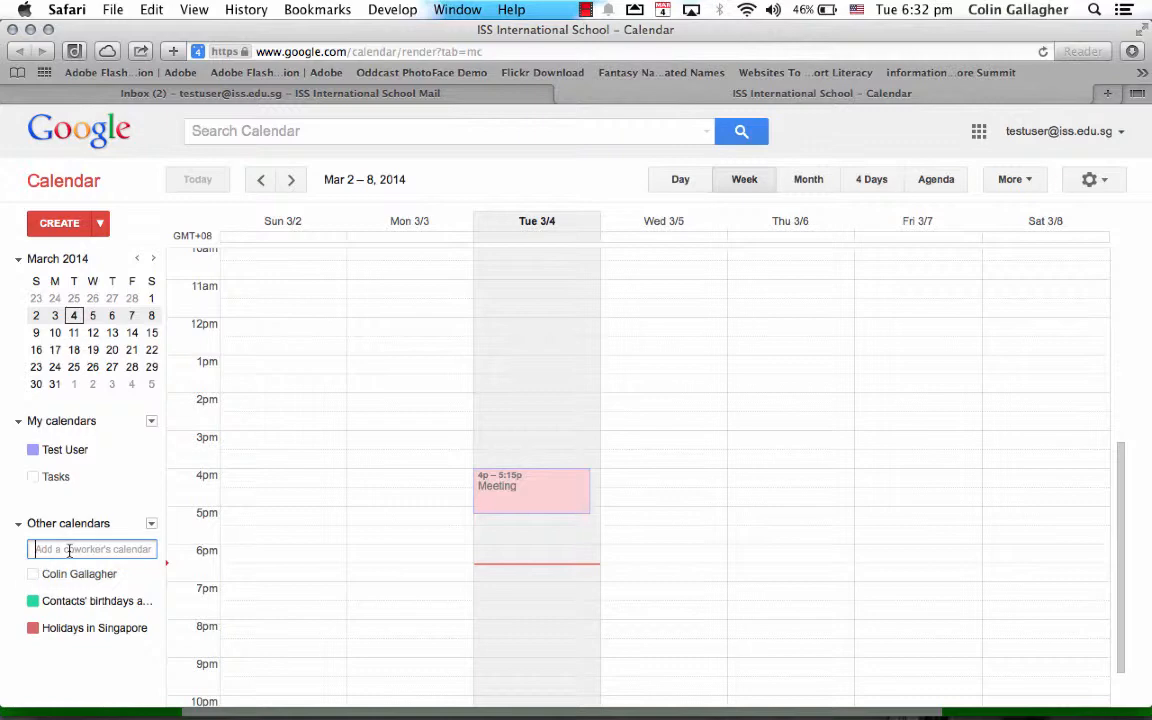
Search 'academi', add the Academic Calendar, and hide its events from the Mar 2–8 week
text(academi)
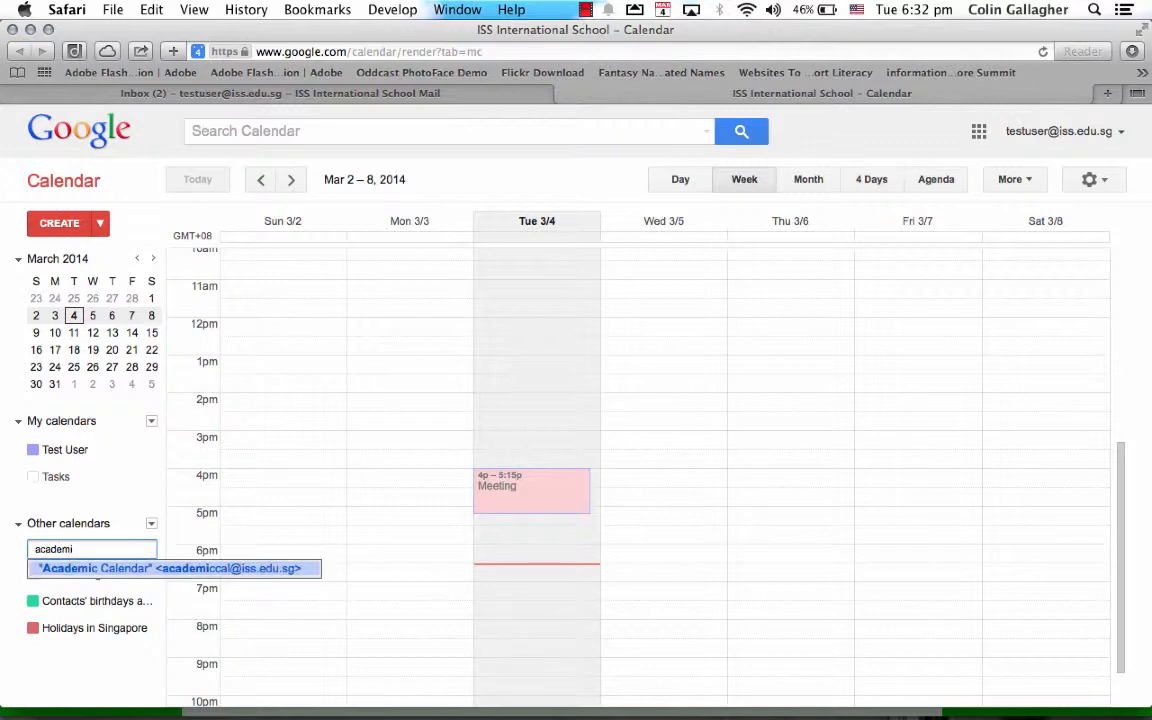
click(95, 570)
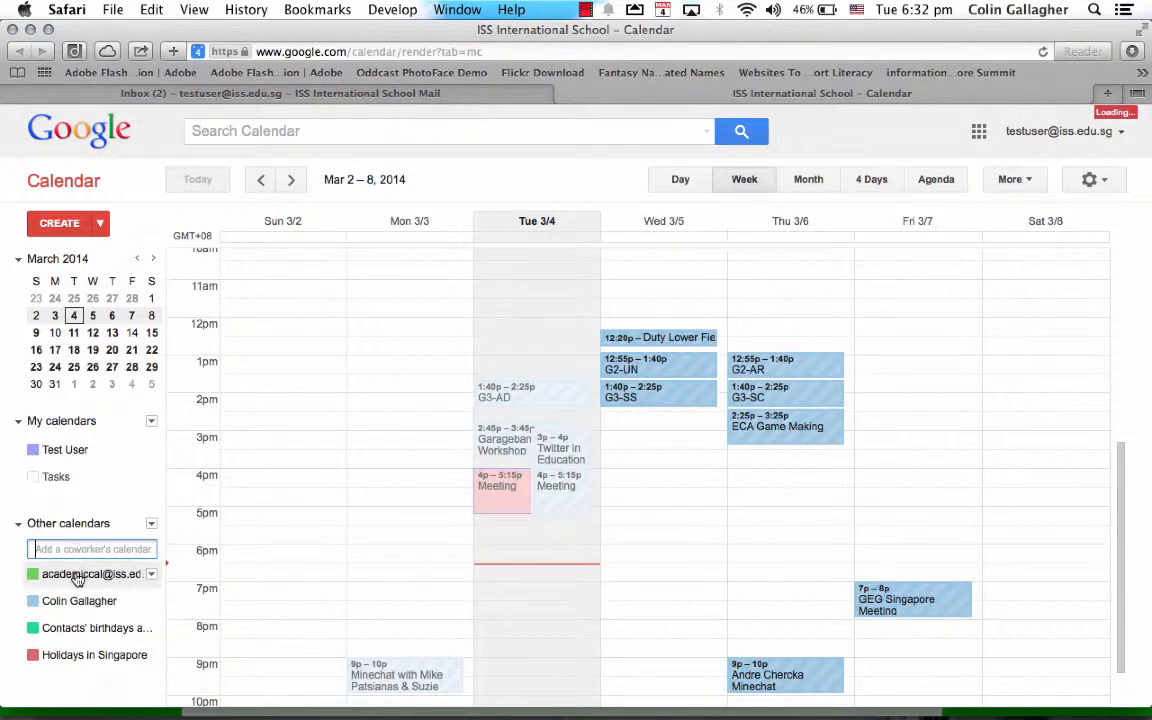
click(75, 578)
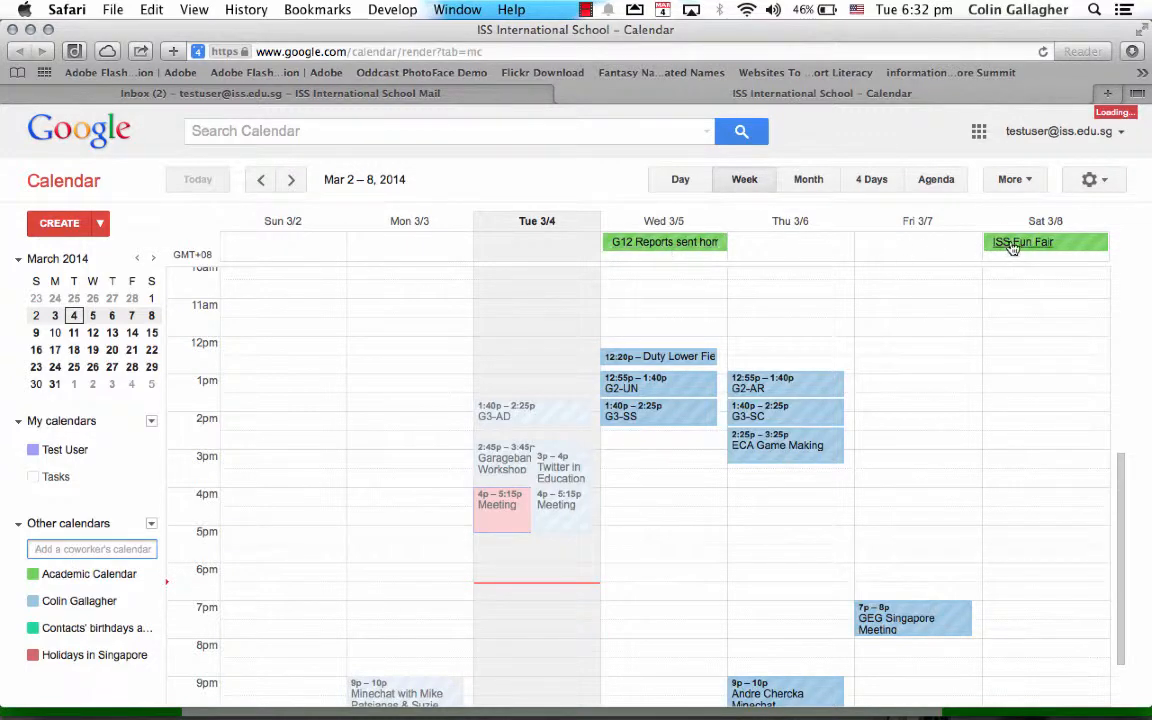
click(36, 580)
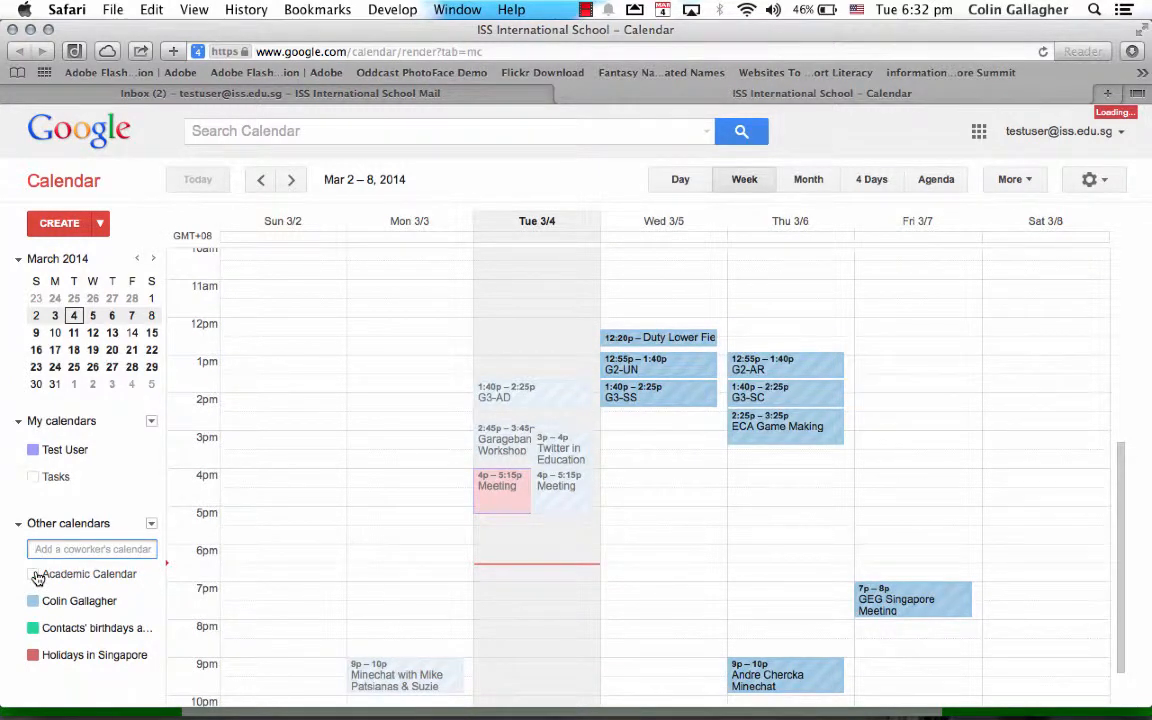